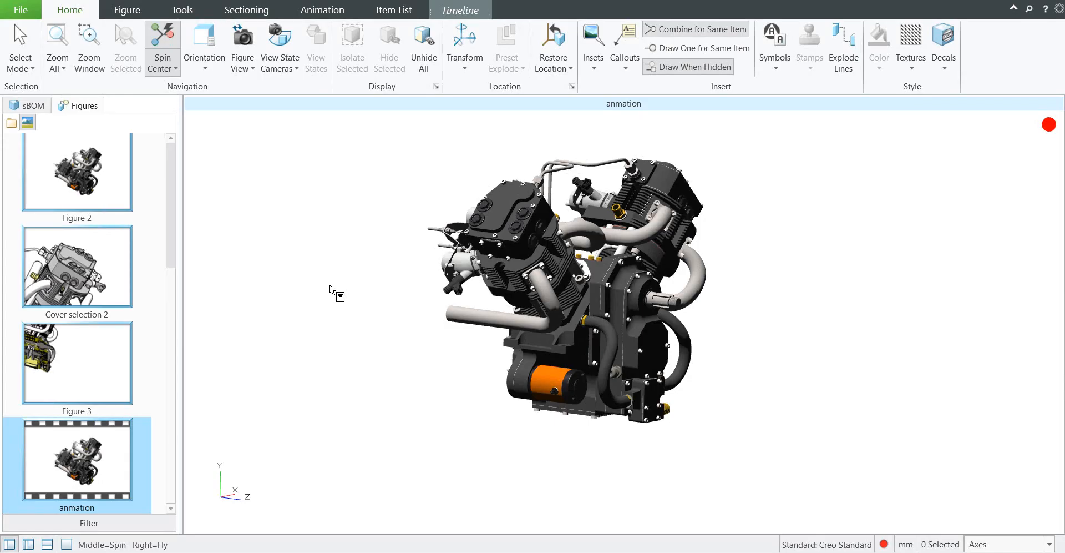
- Duplicate the "Cover selection 2" figure and rename the copy "effects"
right_click(86, 268)
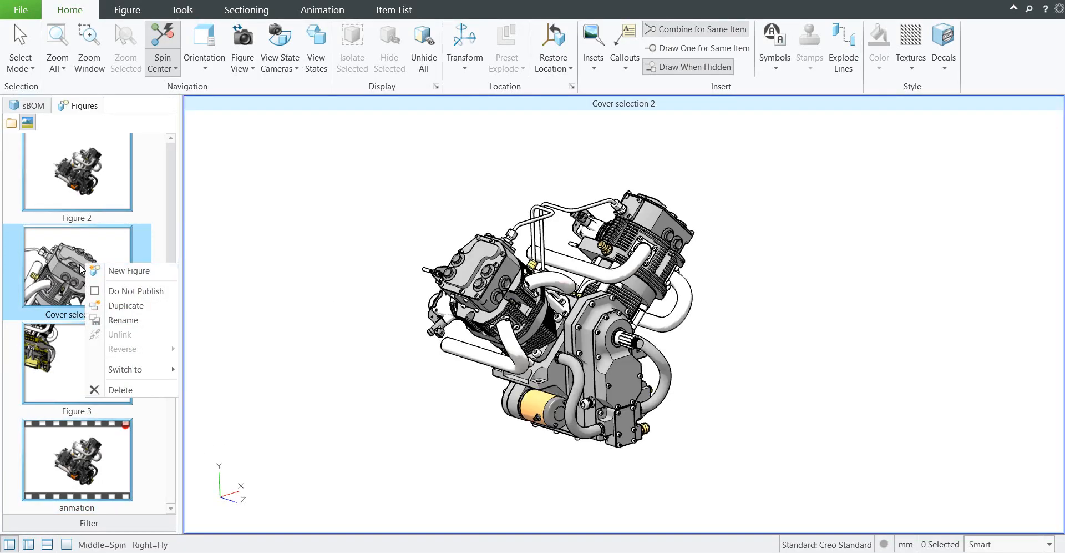
click(126, 306)
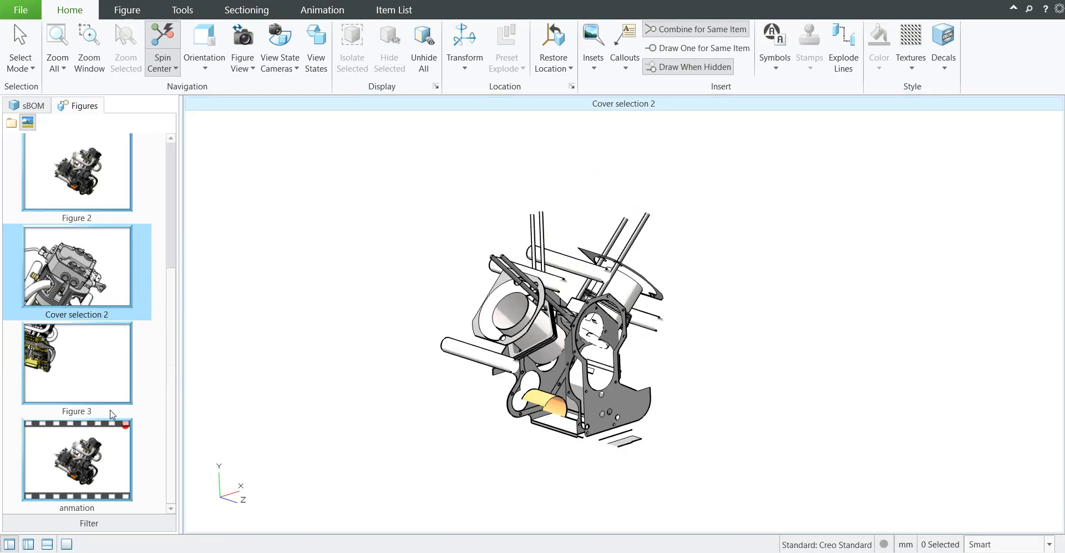
right_click(68, 466)
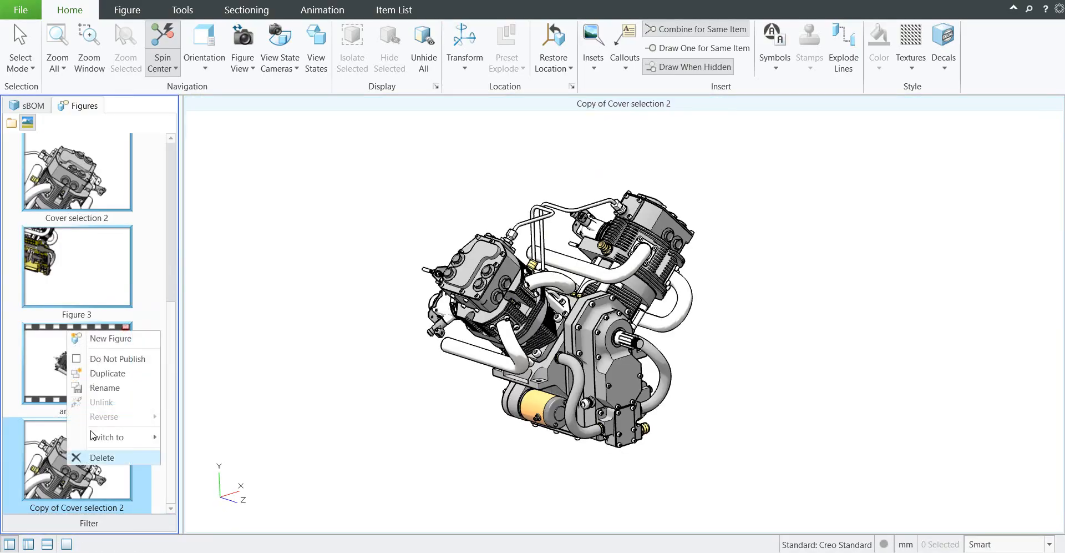
click(105, 388)
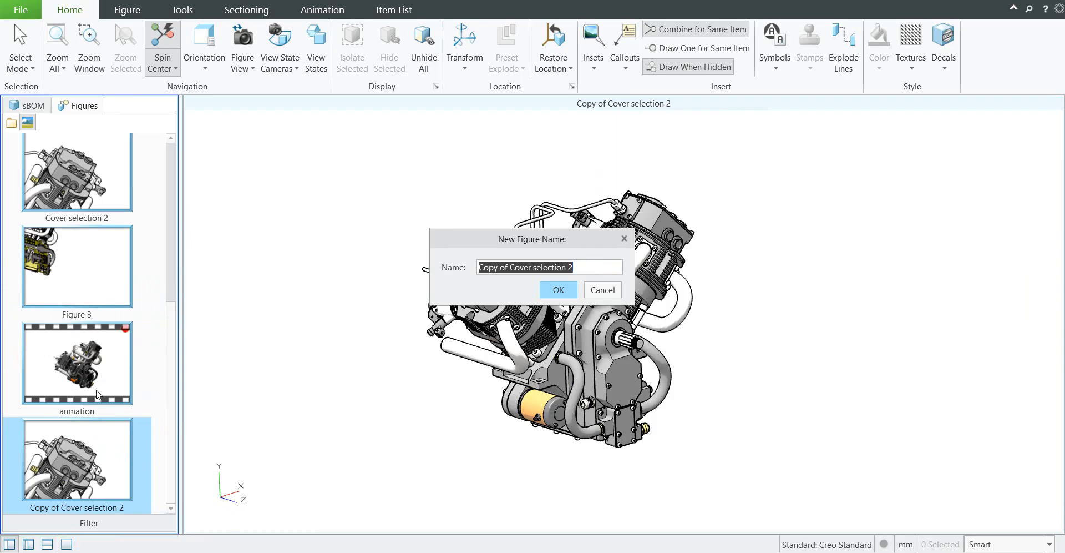
text(effects)
key(Return)
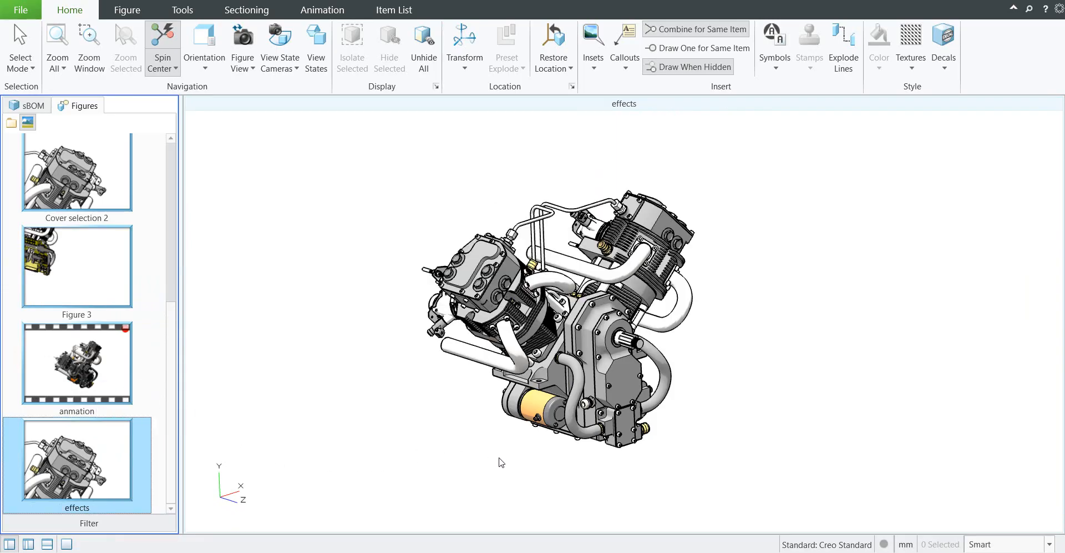
- Create an animation for the effects figure, framed on the lower hose-tail fitting, and show the track names in the Keyframe Editor
shift+middle_drag(512, 432, 491, 388)
middle_drag(583, 403, 673, 436)
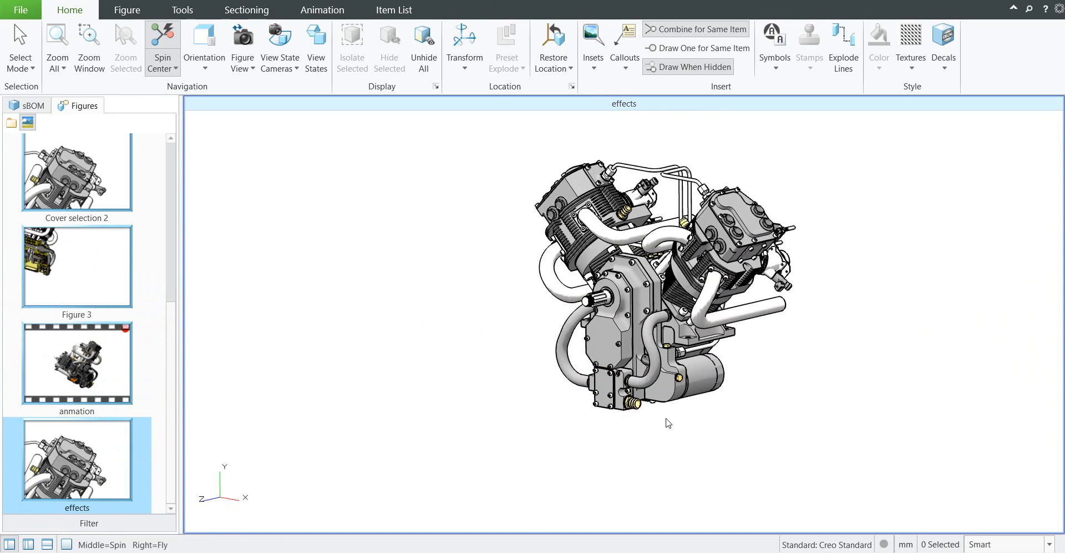
click(632, 402)
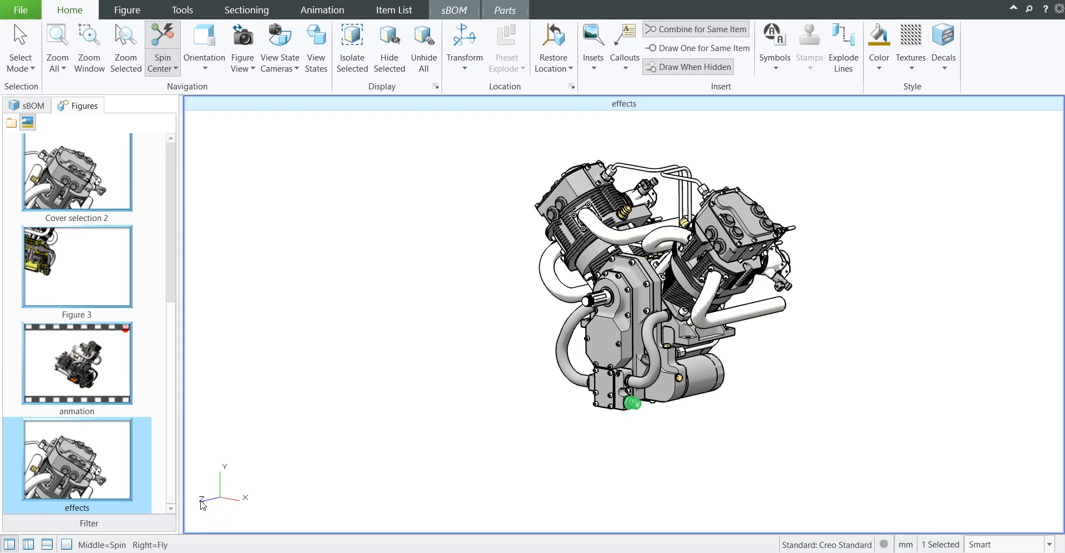
click(599, 464)
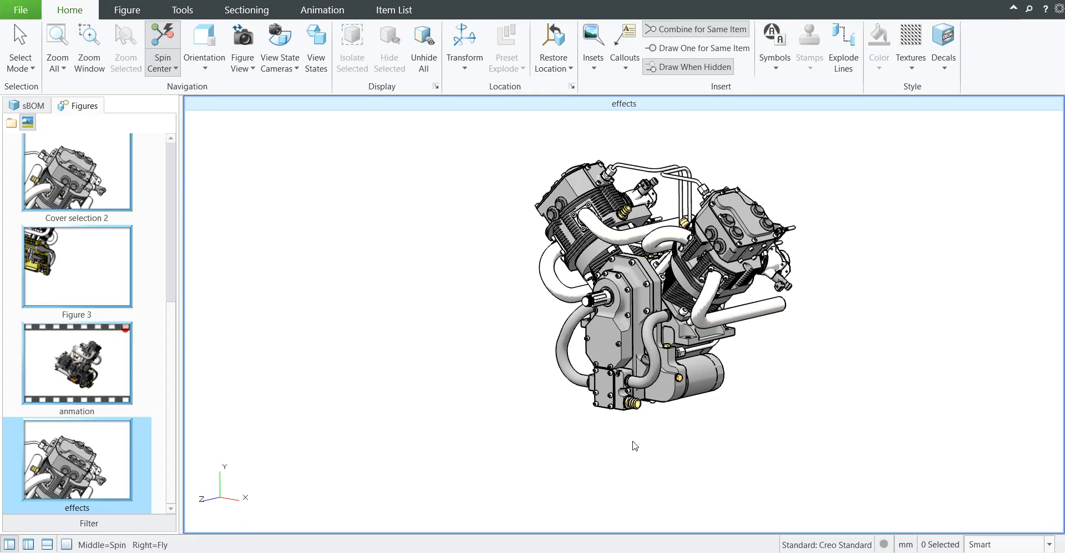
scroll(654, 427, up, 10)
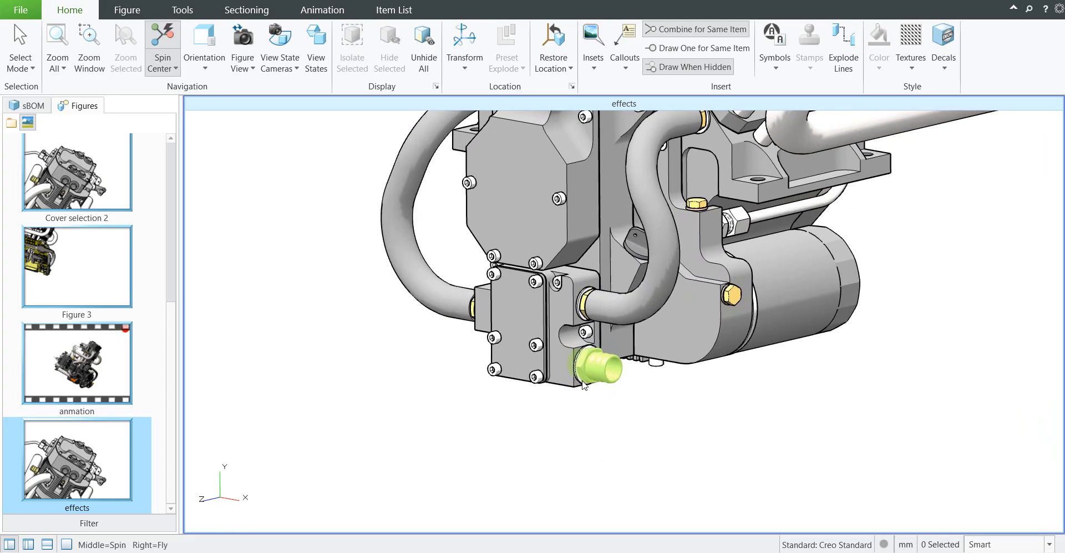
scroll(625, 403, up, 1)
scroll(601, 410, down, 5)
shift+middle_drag(601, 412, 548, 373)
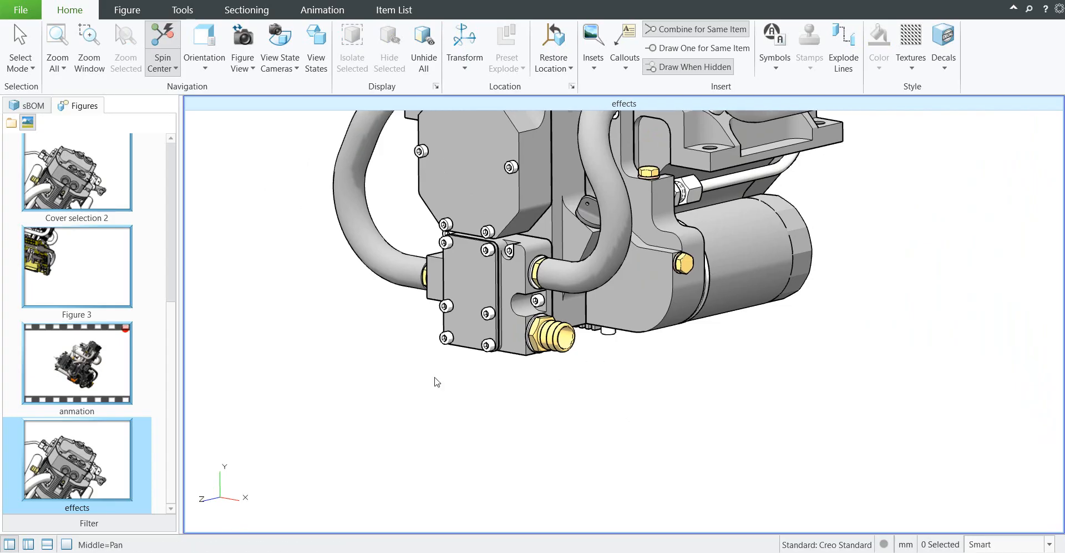
click(321, 11)
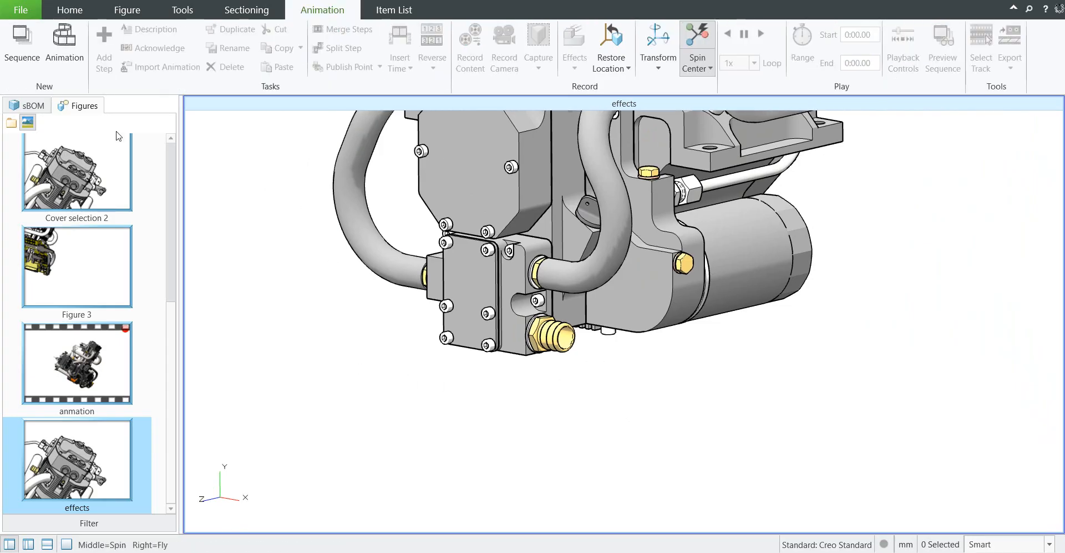
click(65, 44)
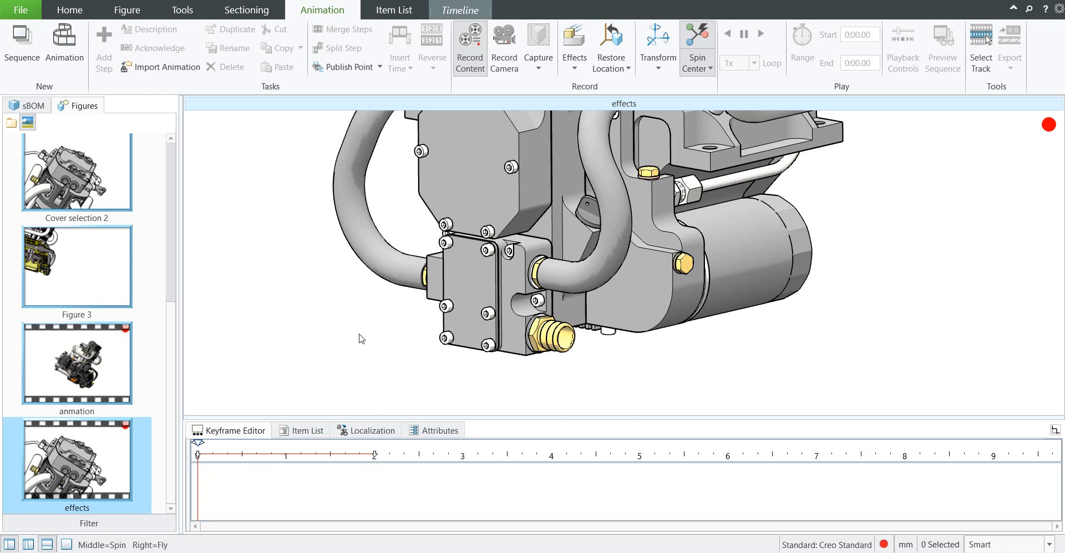
click(191, 478)
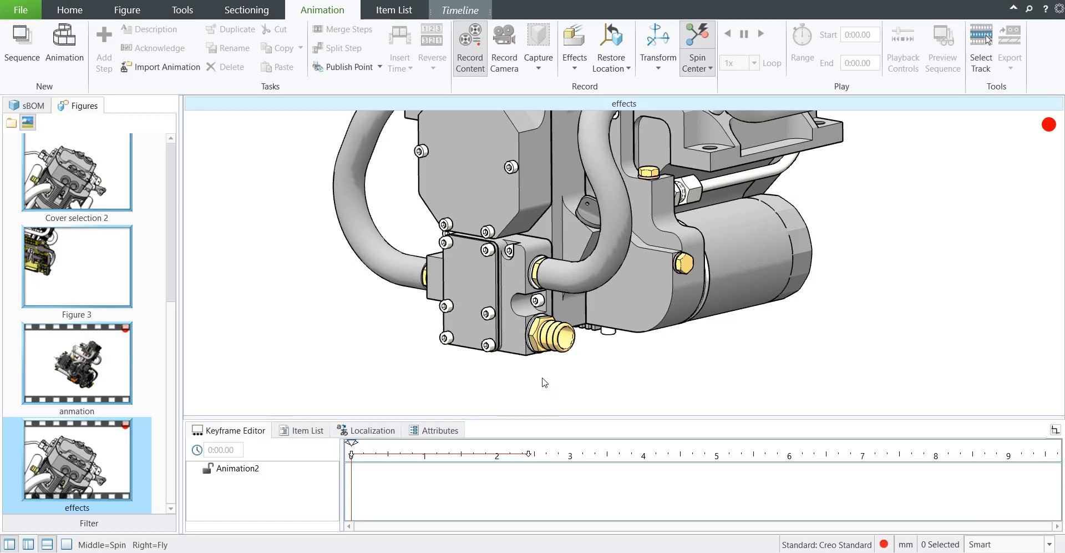
- Apply a Fly In effect to the lower hose-tail fitting along global +X, with the end fade in point at 50%
click(558, 342)
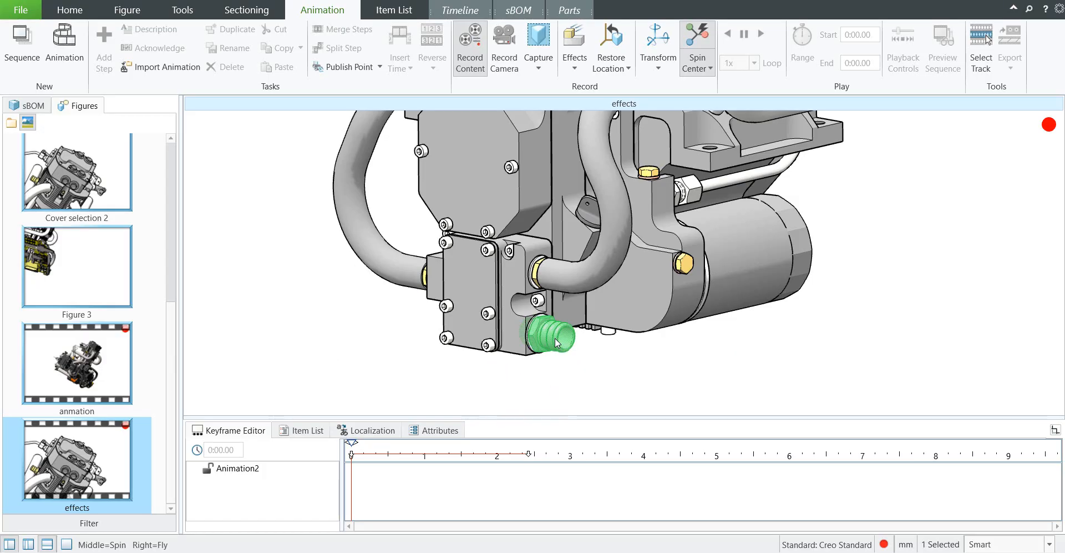
click(575, 71)
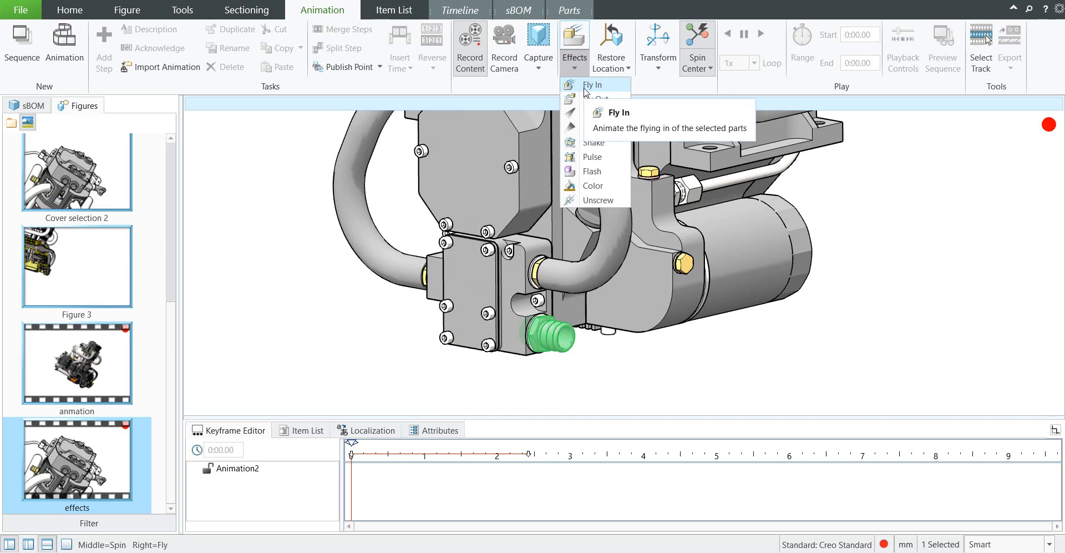
click(586, 86)
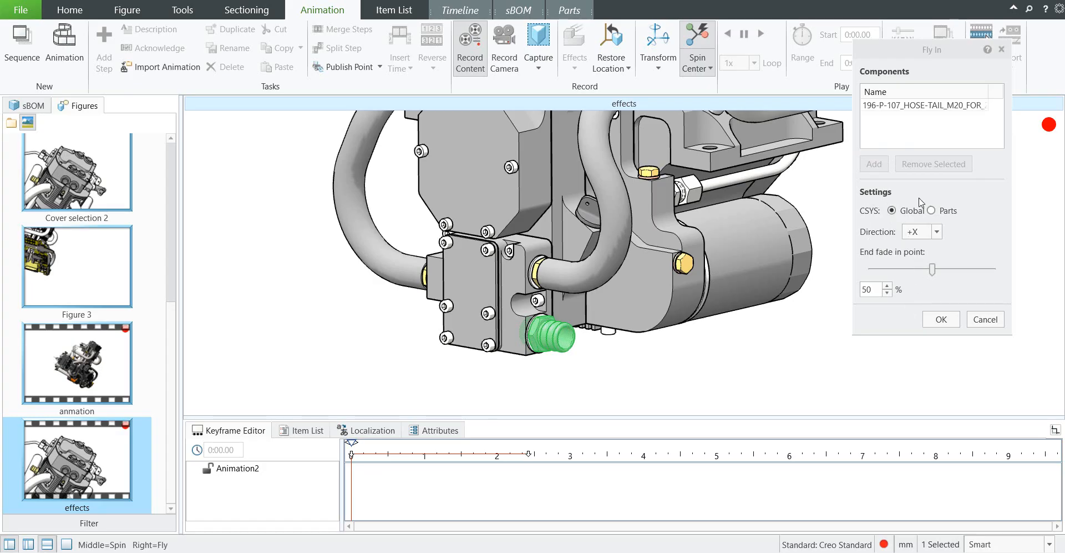
click(937, 233)
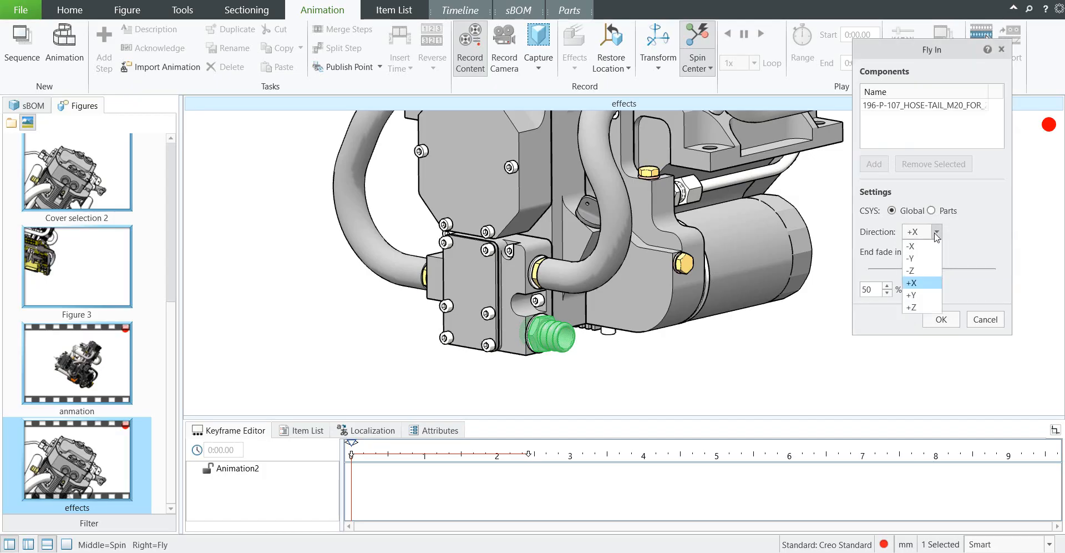
click(937, 235)
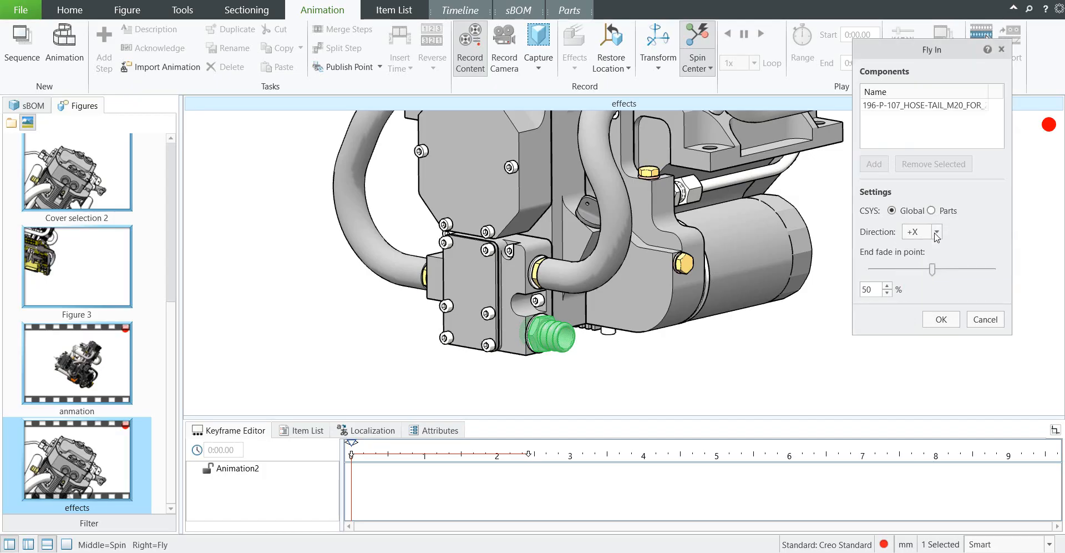
click(940, 321)
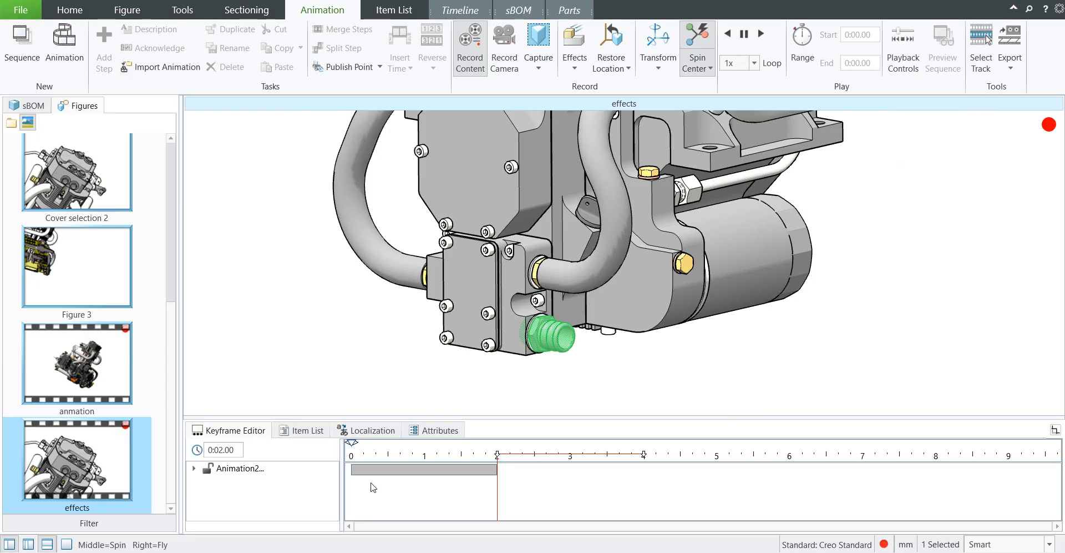
- Return the timeline to 0:00.00, show the playback controls and play the Fly In animation
click(508, 392)
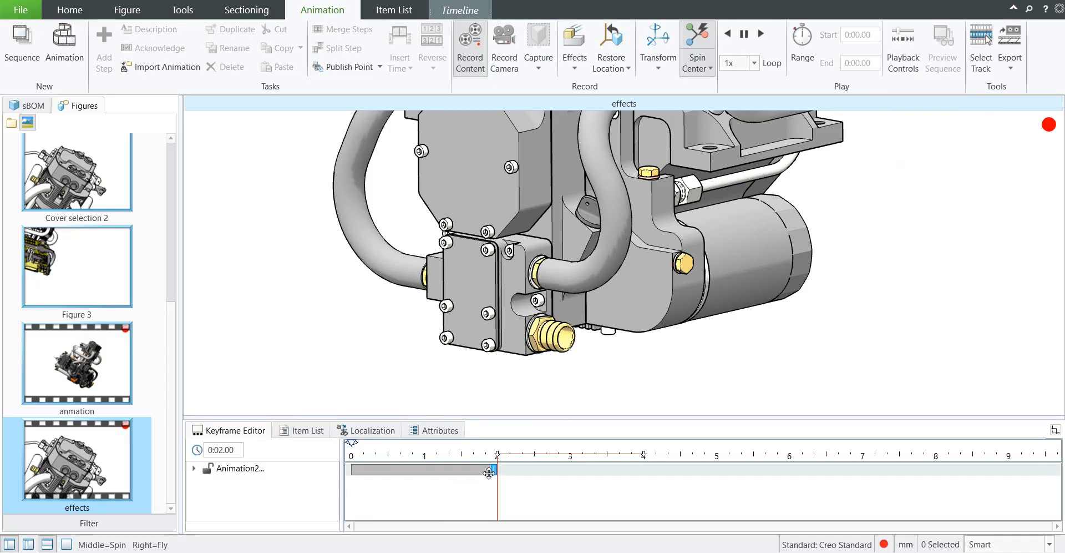
drag(498, 455, 347, 465)
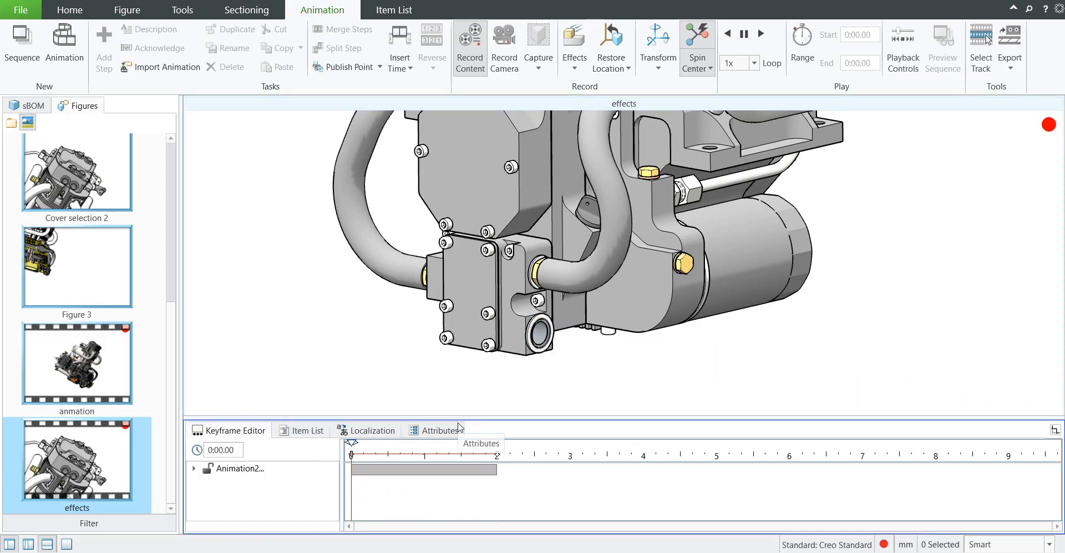
click(901, 71)
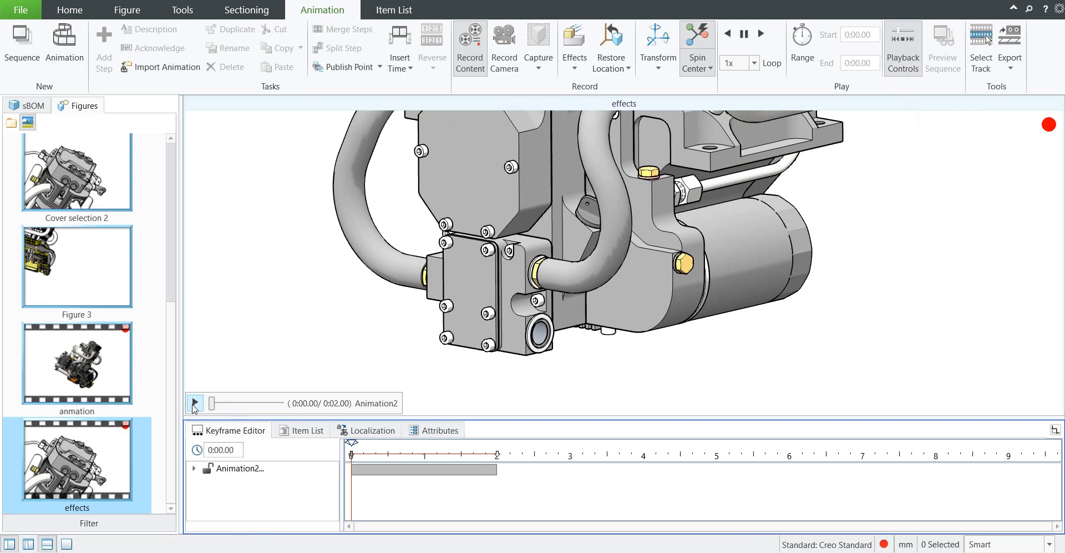
click(195, 403)
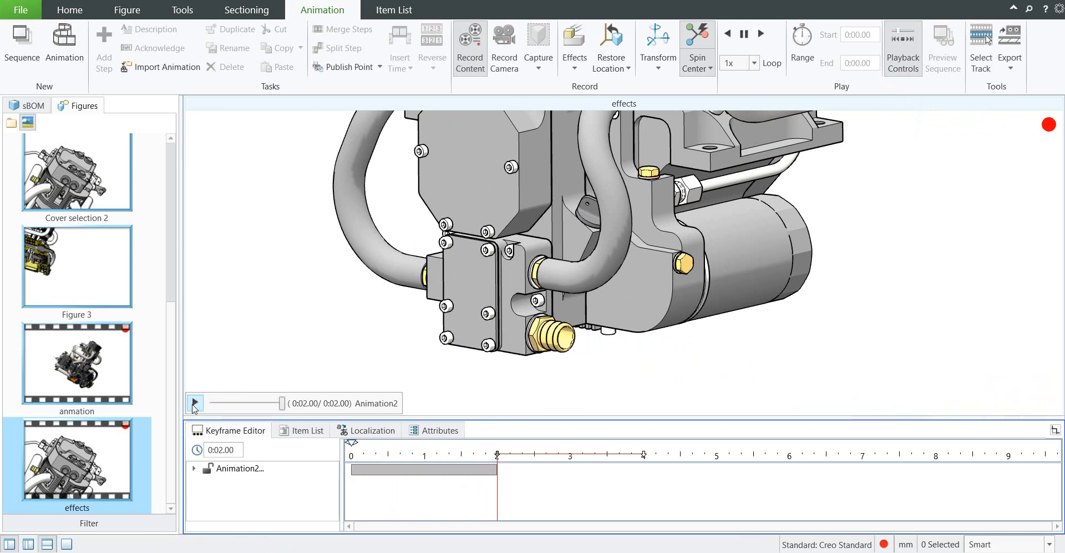
click(258, 340)
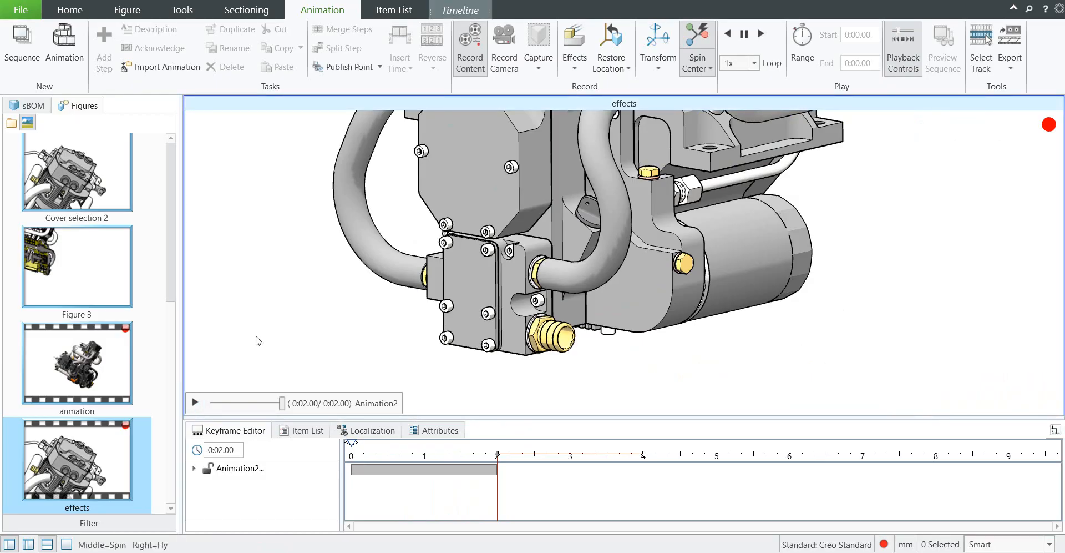
- Undo the Fly In and give the hose-tail fitting a Fly Out effect along global +X, with fade out starting at 50%
key(ctrl+z)
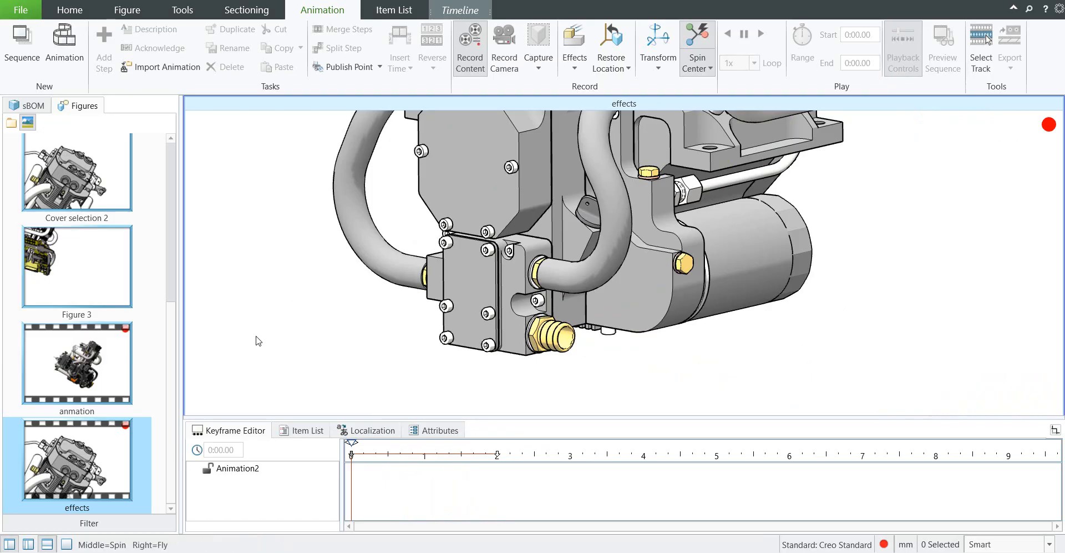
click(556, 345)
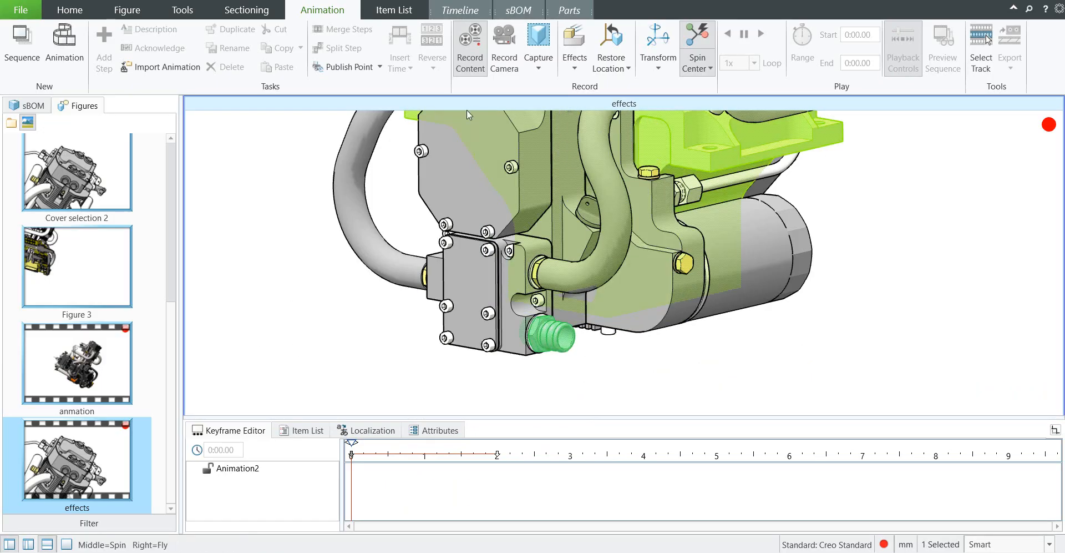
click(575, 58)
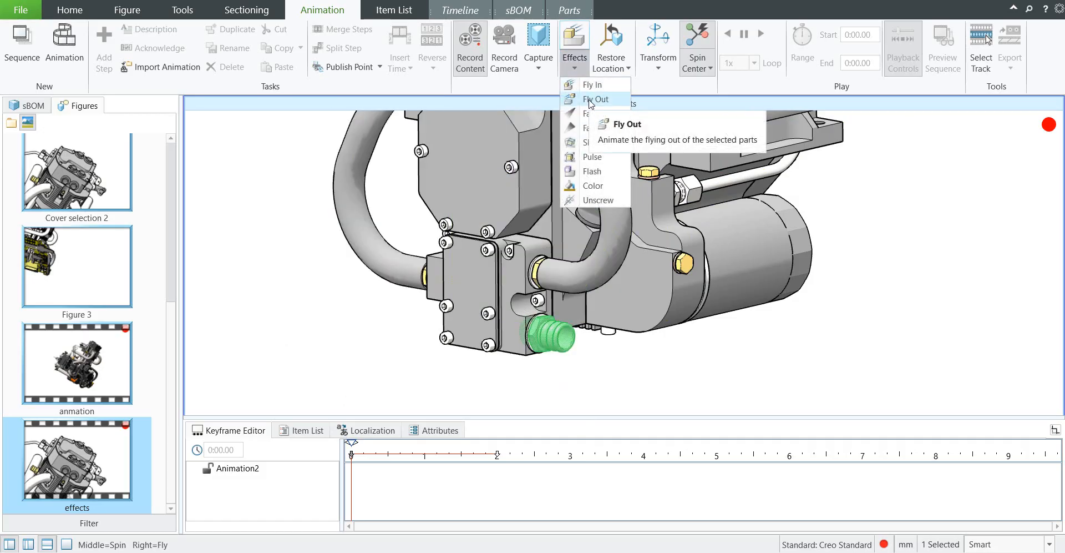
click(595, 99)
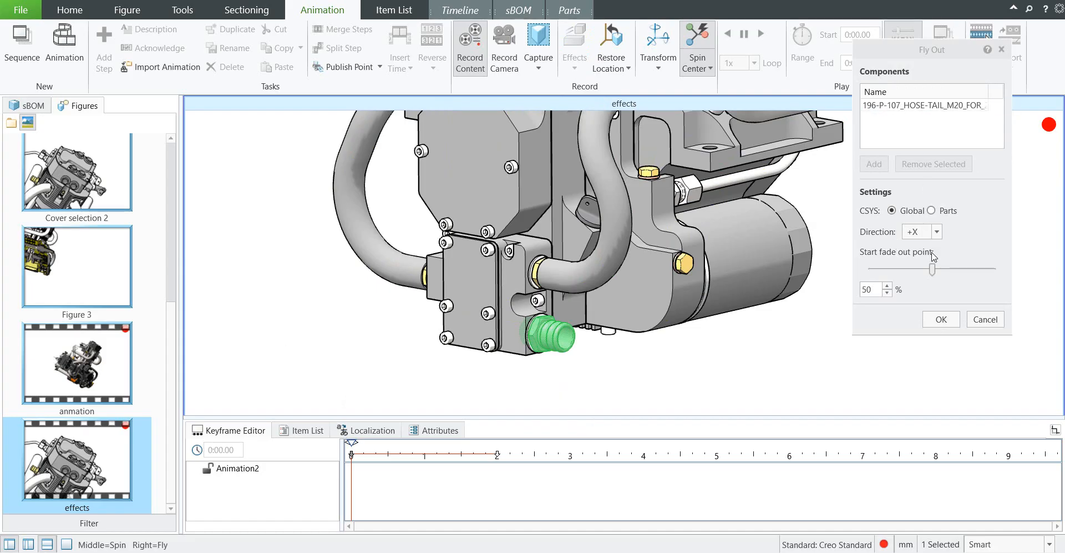
click(942, 320)
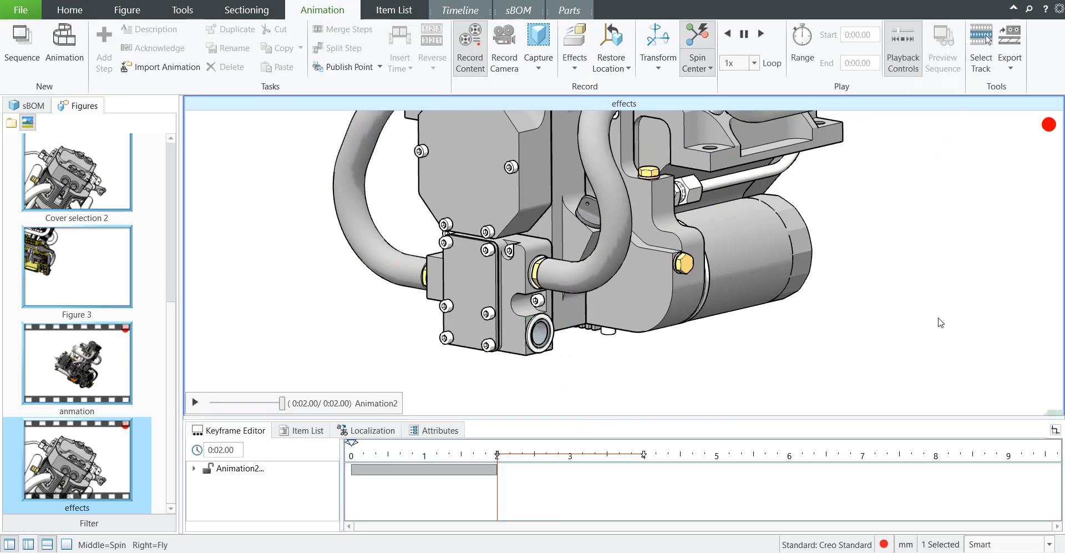
- Rewind the animation to its start and play back the fitting's Fly Out effect with more of the engine in view
scroll(466, 319, down, 8)
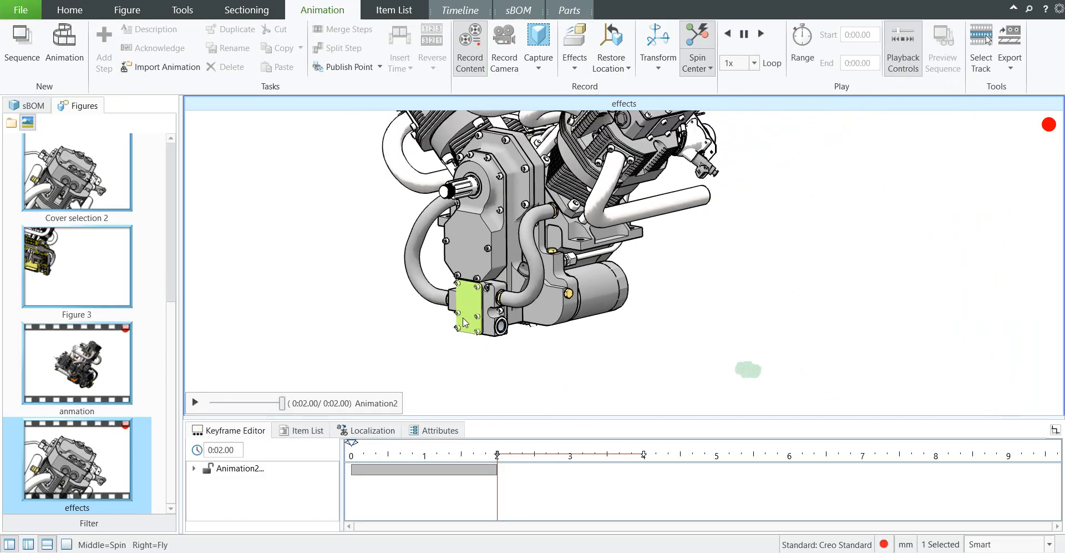
scroll(466, 319, up, 2)
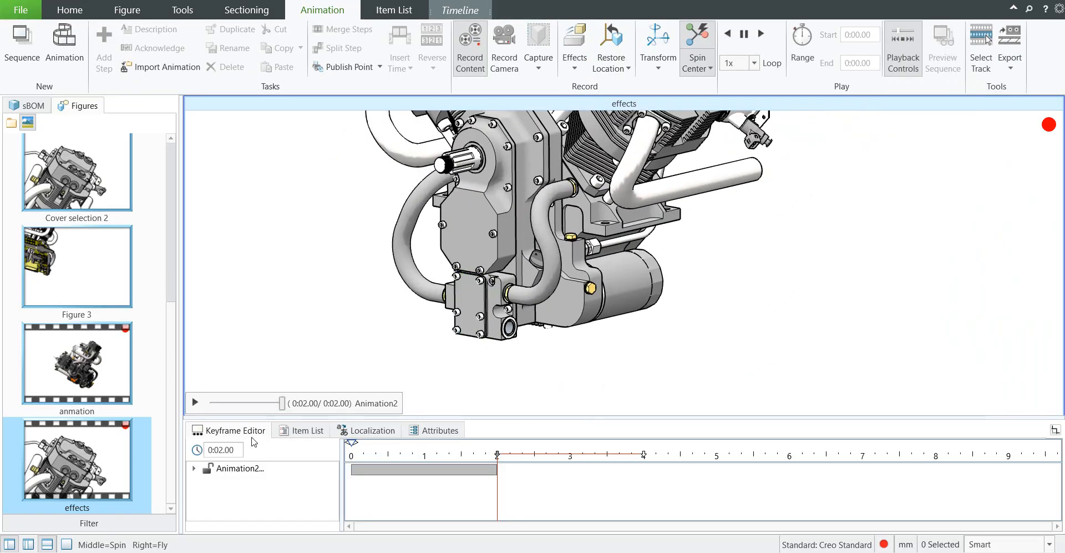
drag(282, 403, 211, 404)
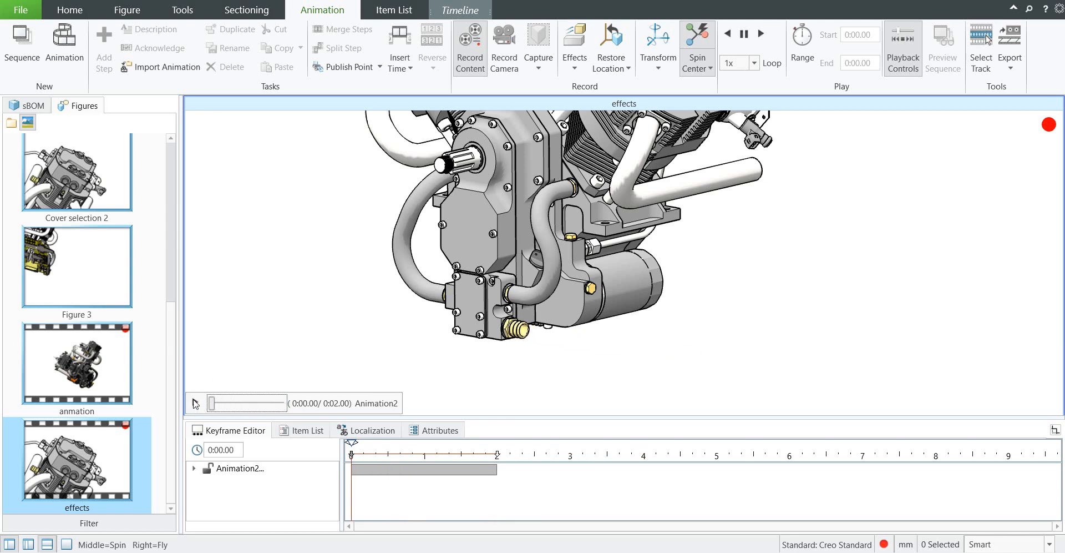
click(195, 403)
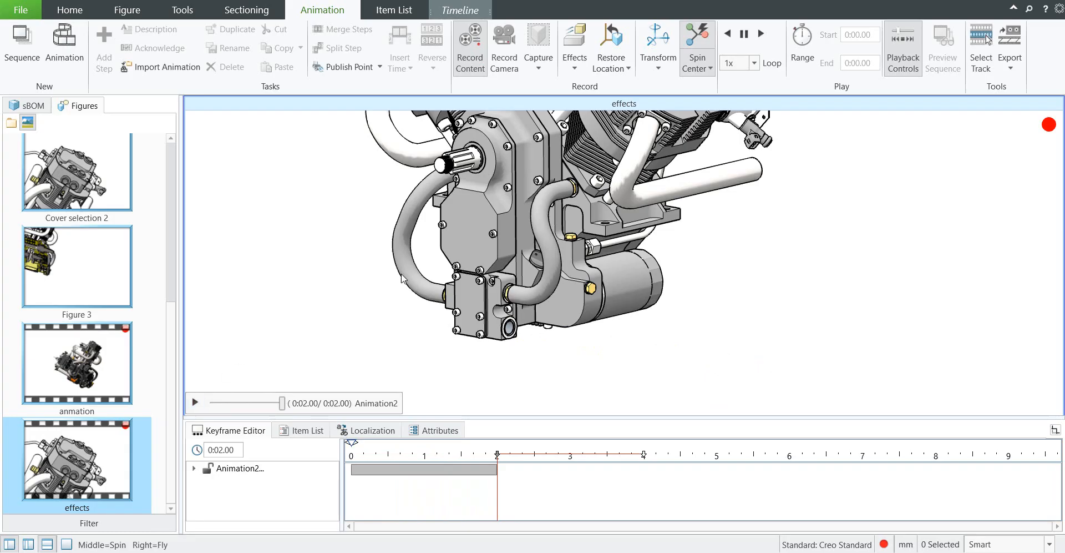
click(575, 53)
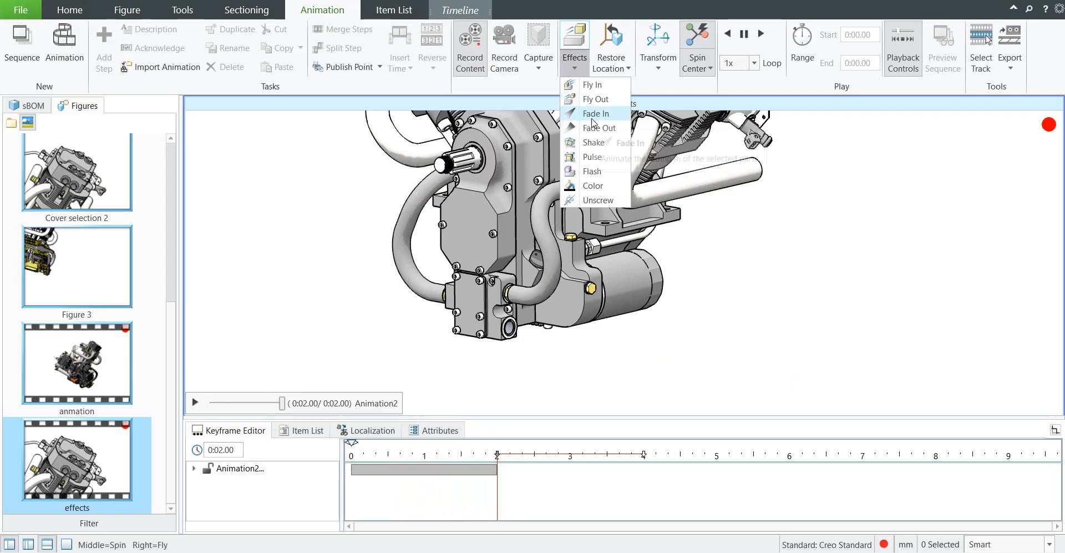
click(299, 306)
key(ctrl)
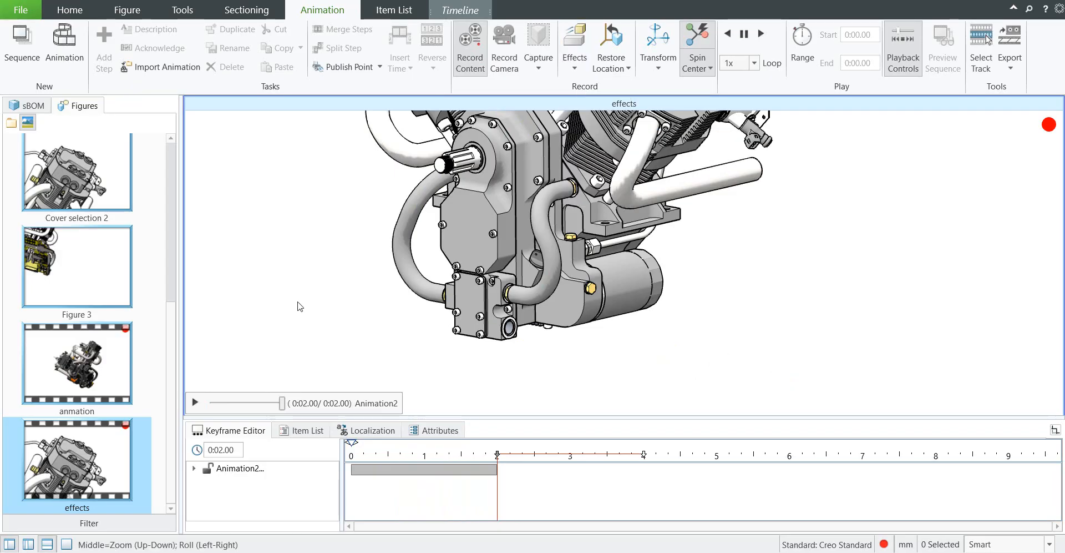
- Undo the Fly Out, give the lower hose-tail fitting a Fade In effect and play it back from the start
key(ctrl+z)
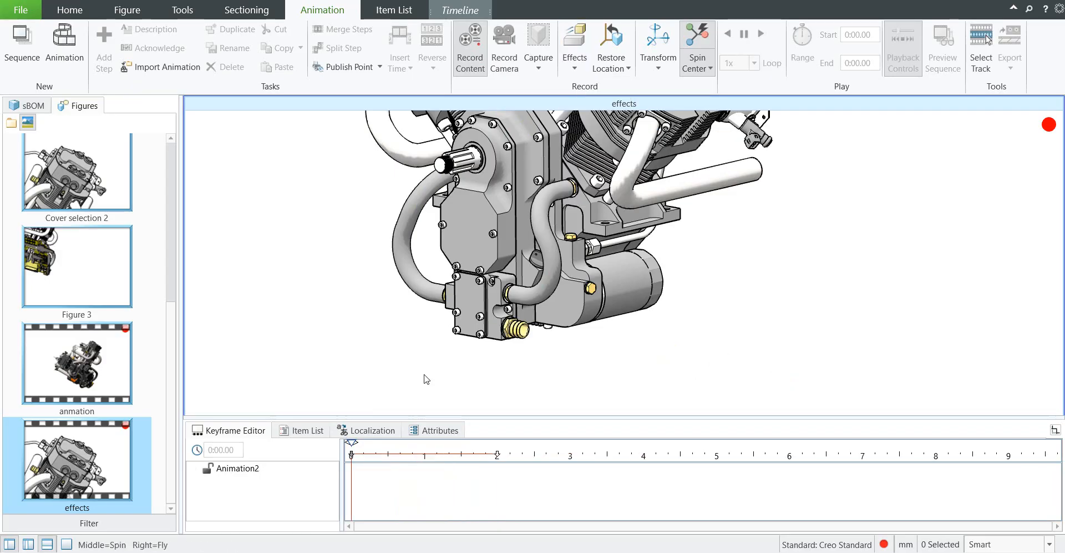
scroll(505, 330, up, 5)
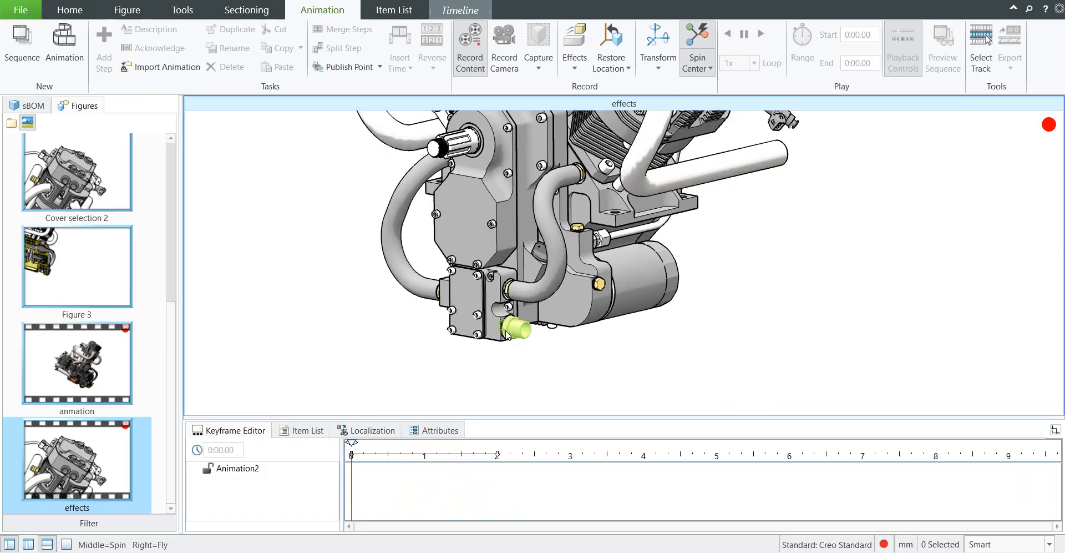
click(505, 329)
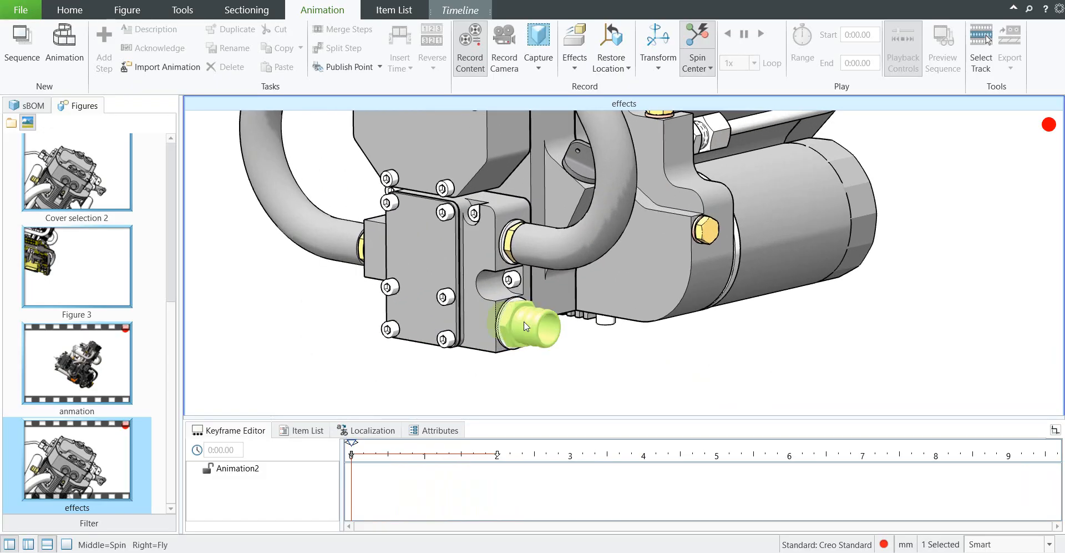
click(575, 50)
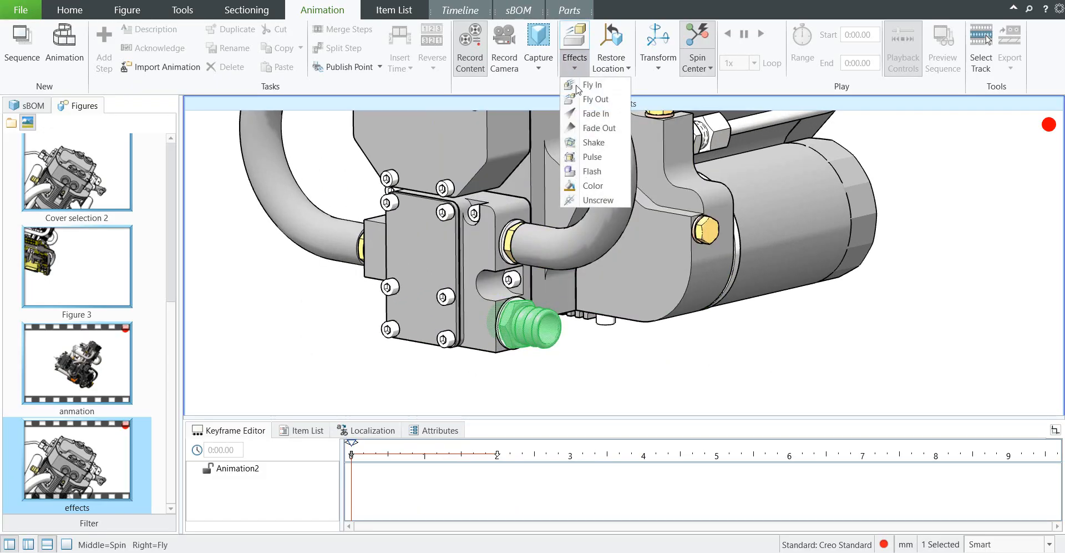
click(586, 114)
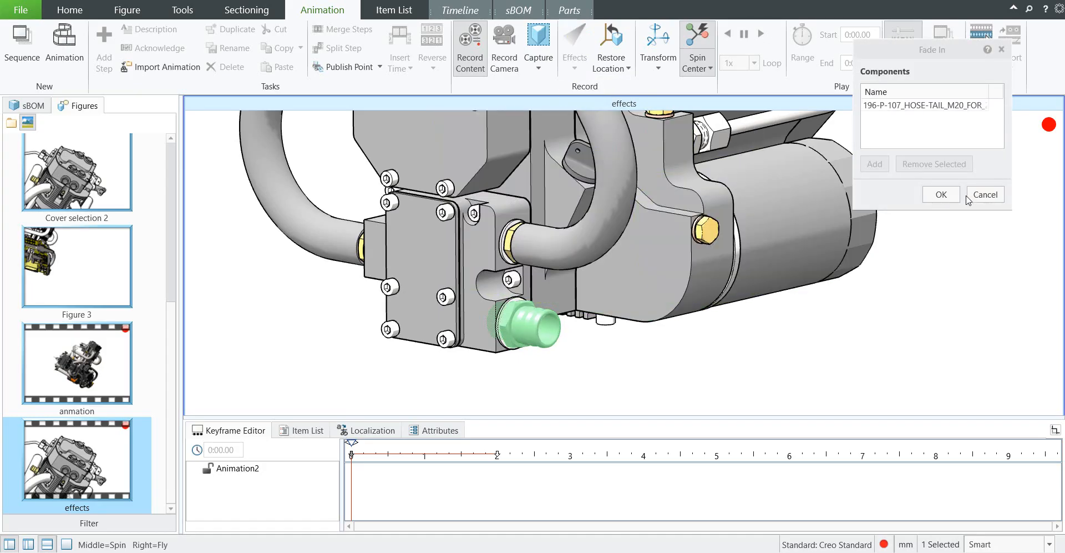
click(942, 195)
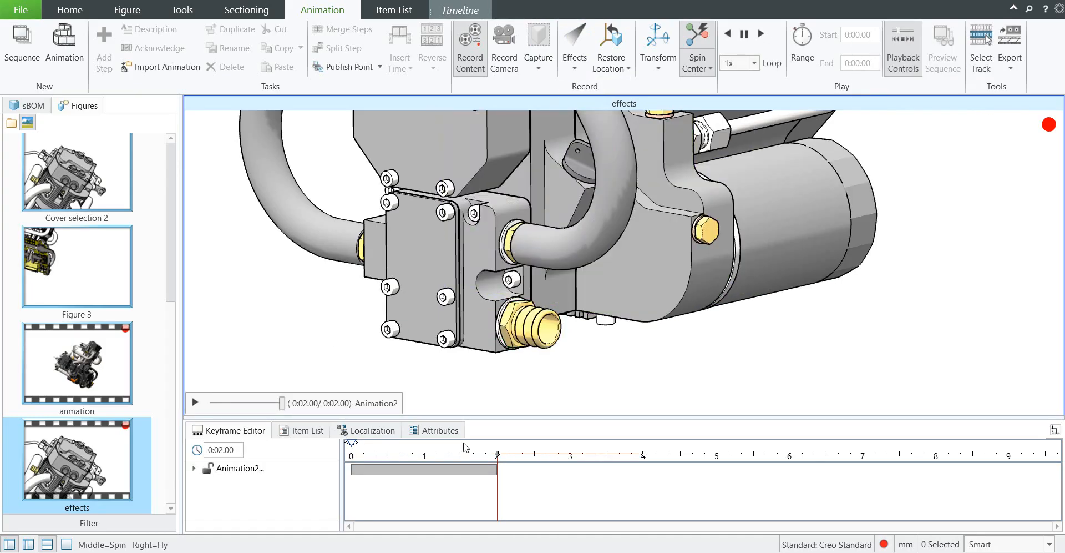
drag(283, 404, 211, 404)
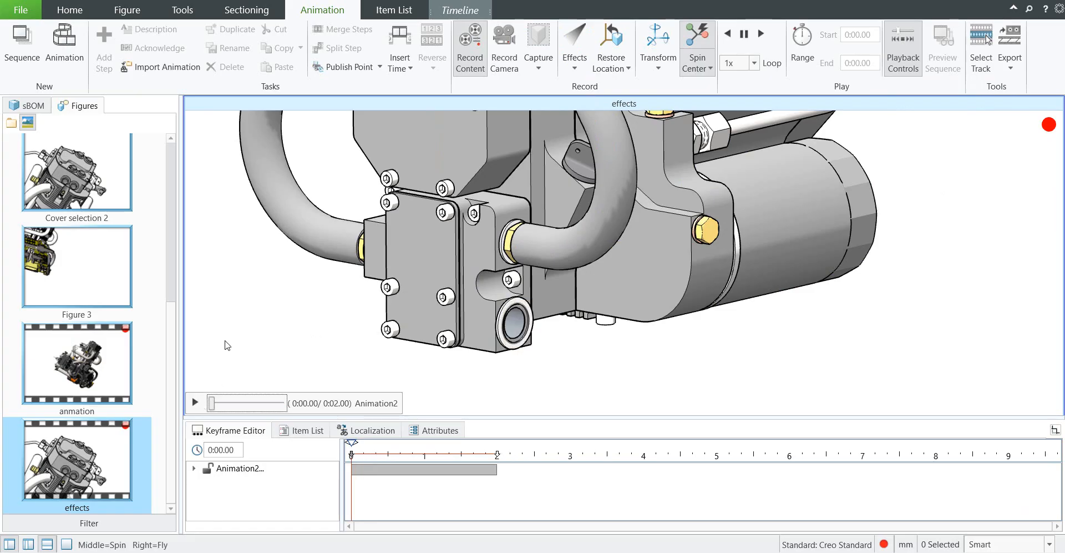
click(195, 403)
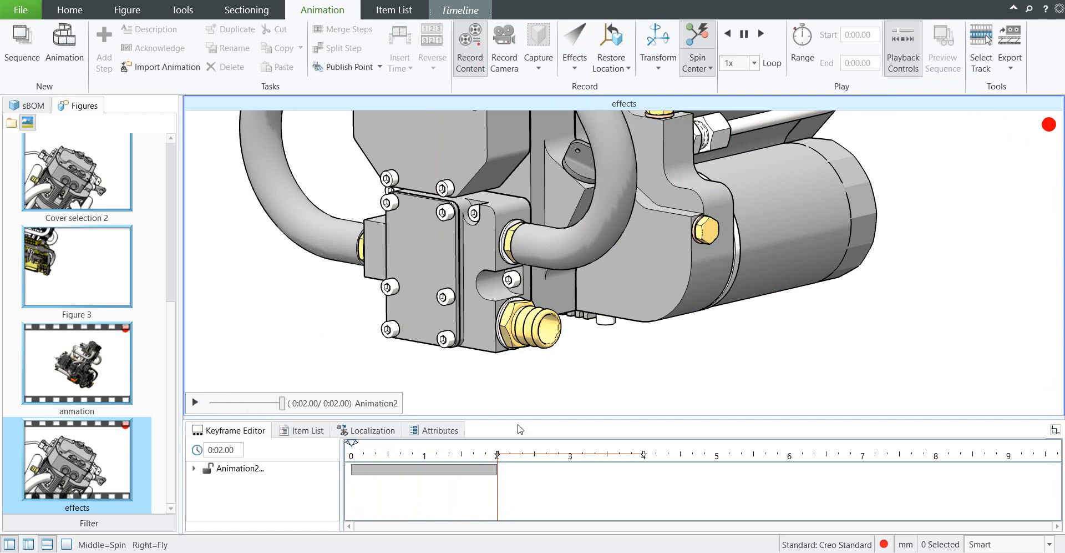
- Add a Fade Out effect to the hose-tail fitting after its Fade In and play the whole animation from 0:00.00
click(544, 333)
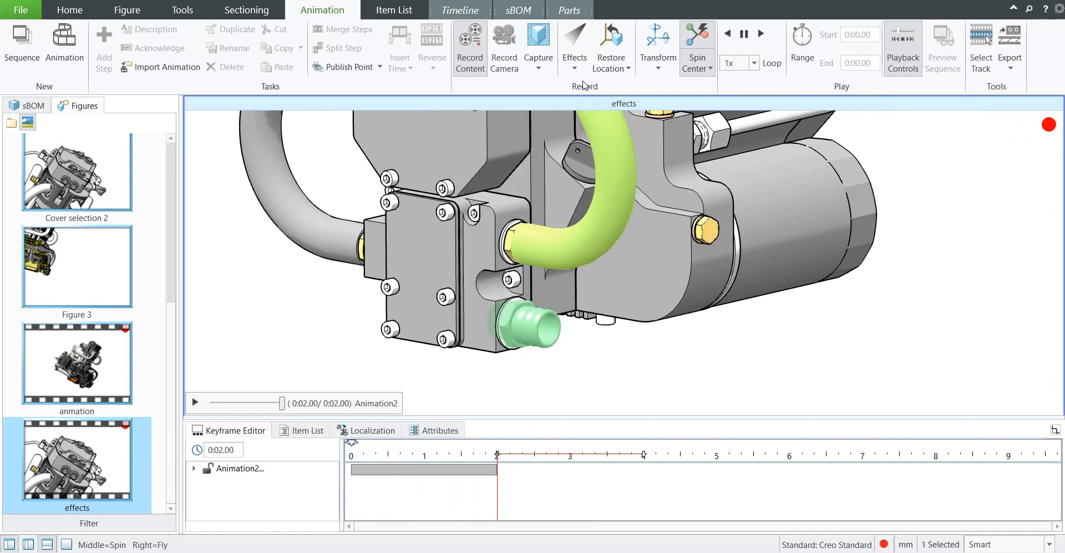
click(575, 61)
click(599, 127)
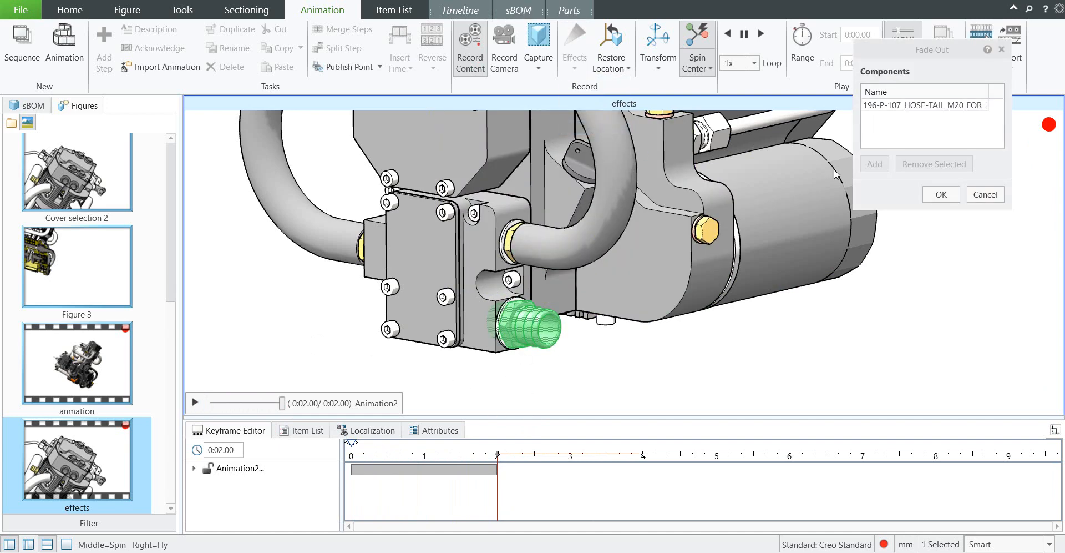
click(945, 194)
click(360, 367)
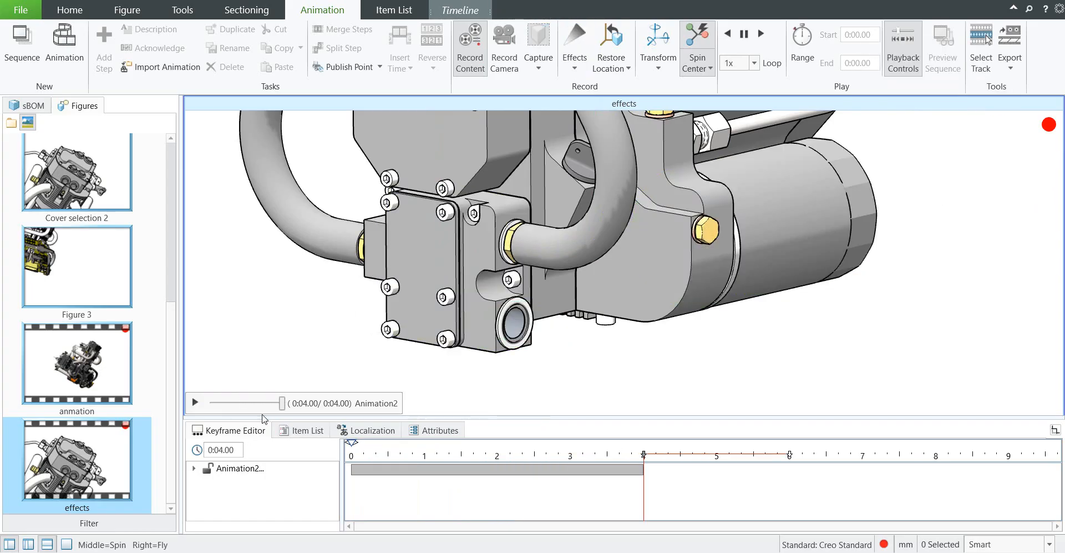
drag(283, 406, 212, 404)
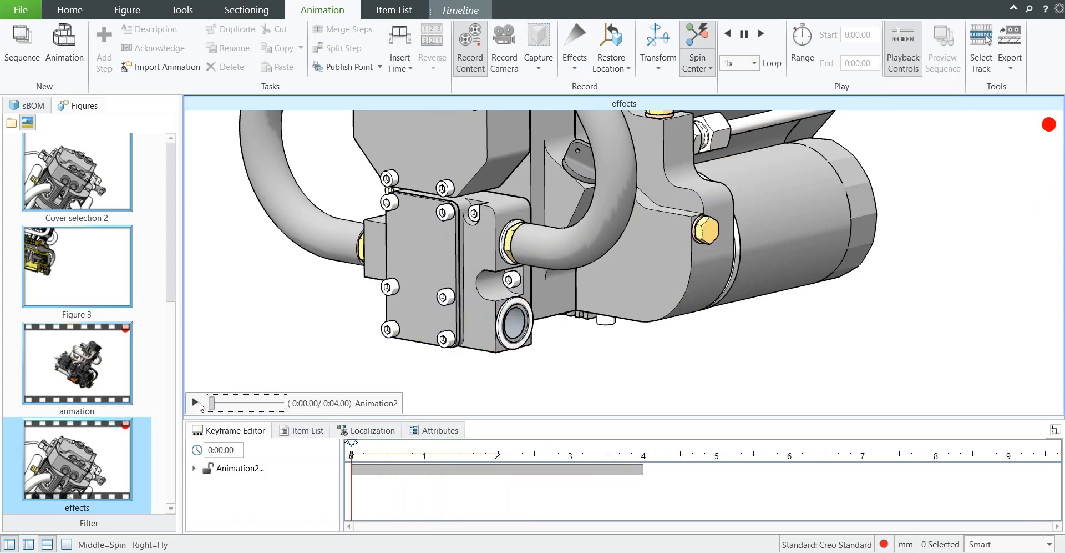
click(195, 403)
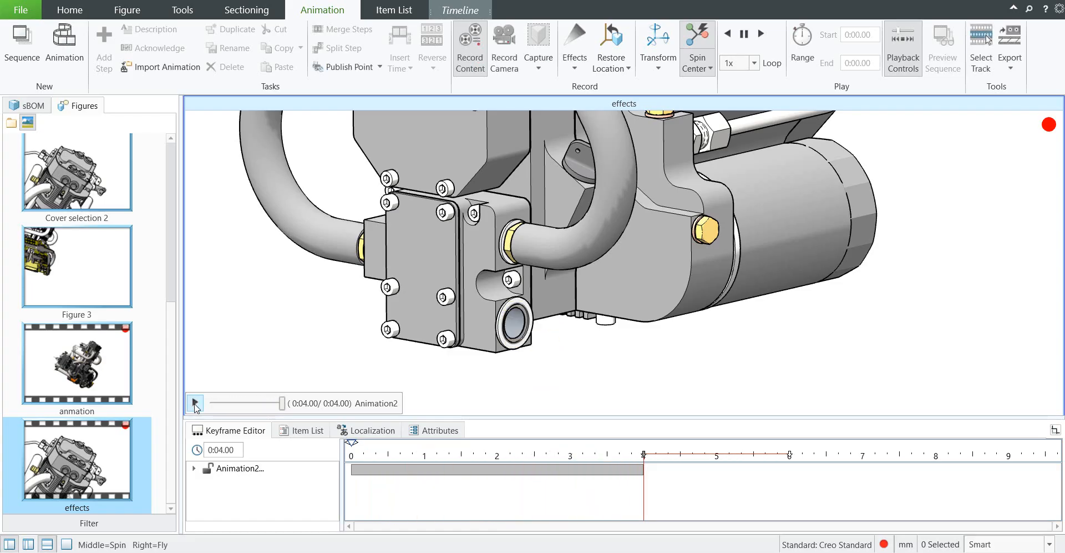
- Undo both fade effects and apply a Shake effect to the hose-tail fitting with slightly more movement and 4 shakes
click(280, 361)
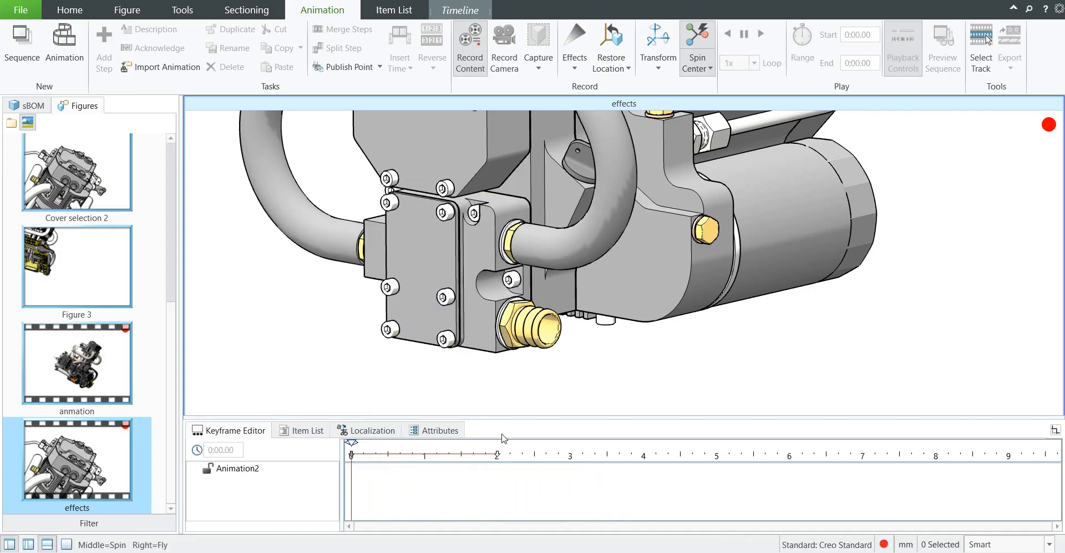
click(527, 331)
click(575, 66)
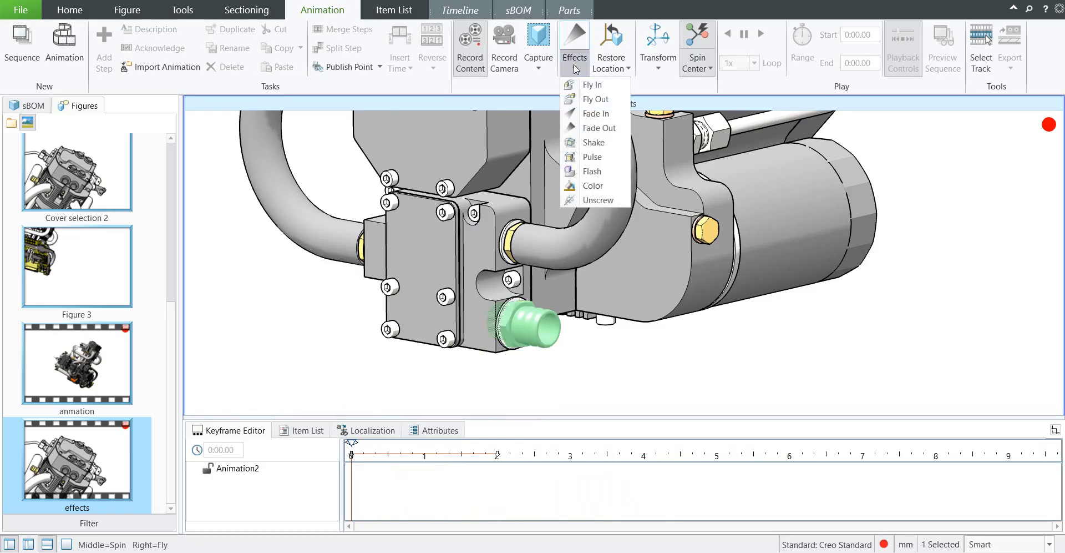
click(592, 144)
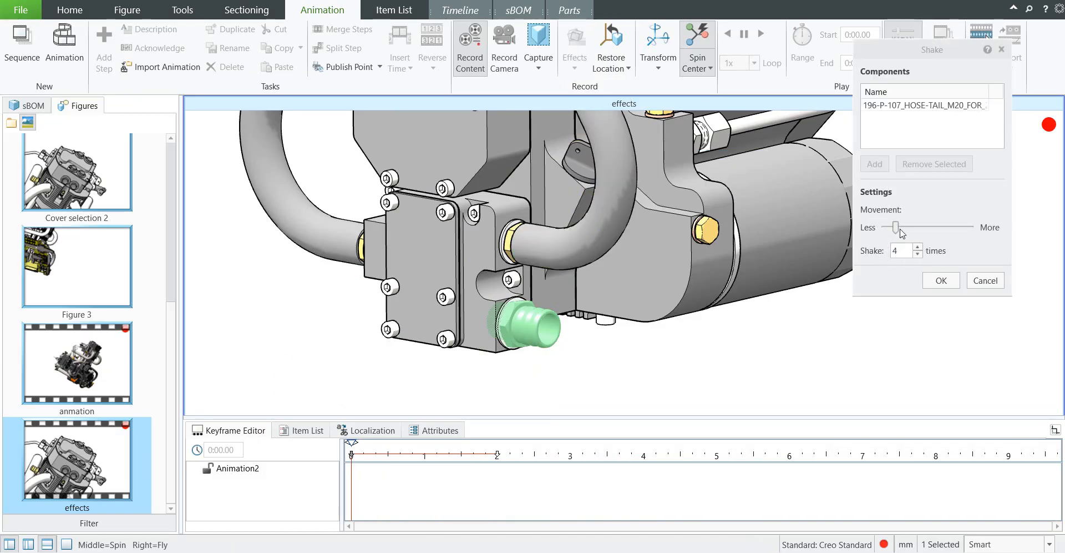
drag(896, 228, 905, 233)
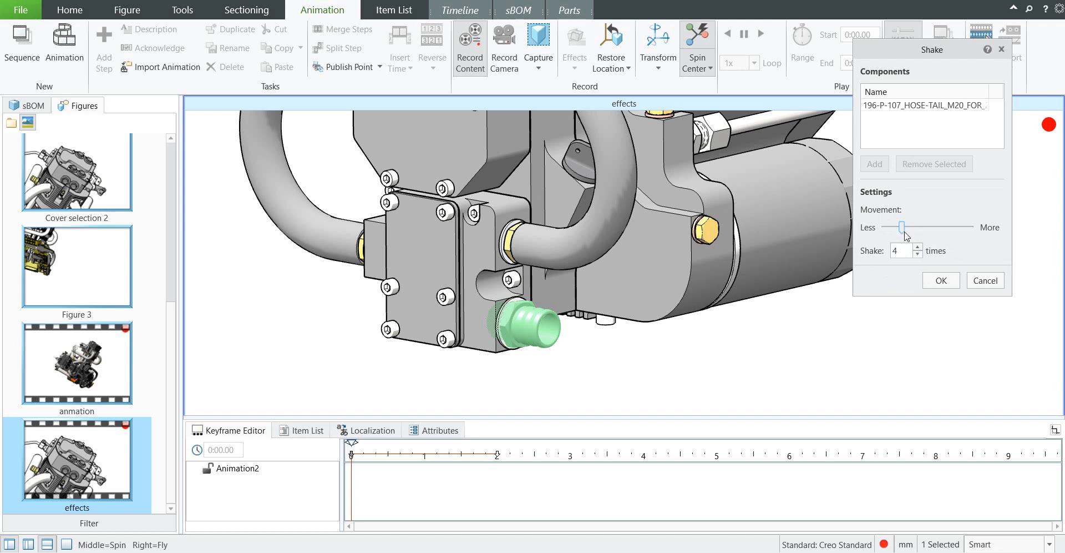
click(940, 280)
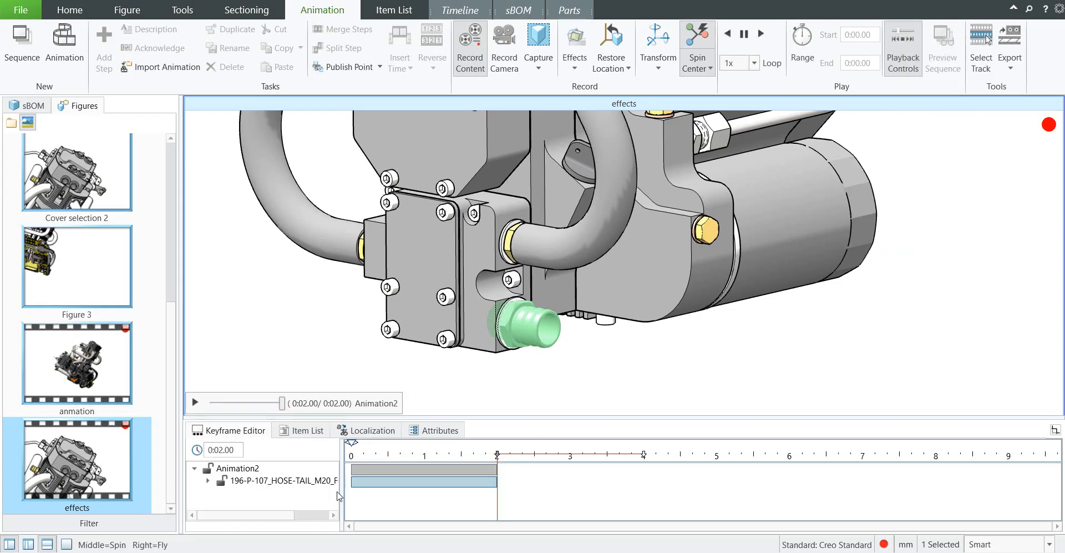
- Return the timeline to 0:00.00 and play back the fitting's Shake effect
drag(284, 407, 214, 399)
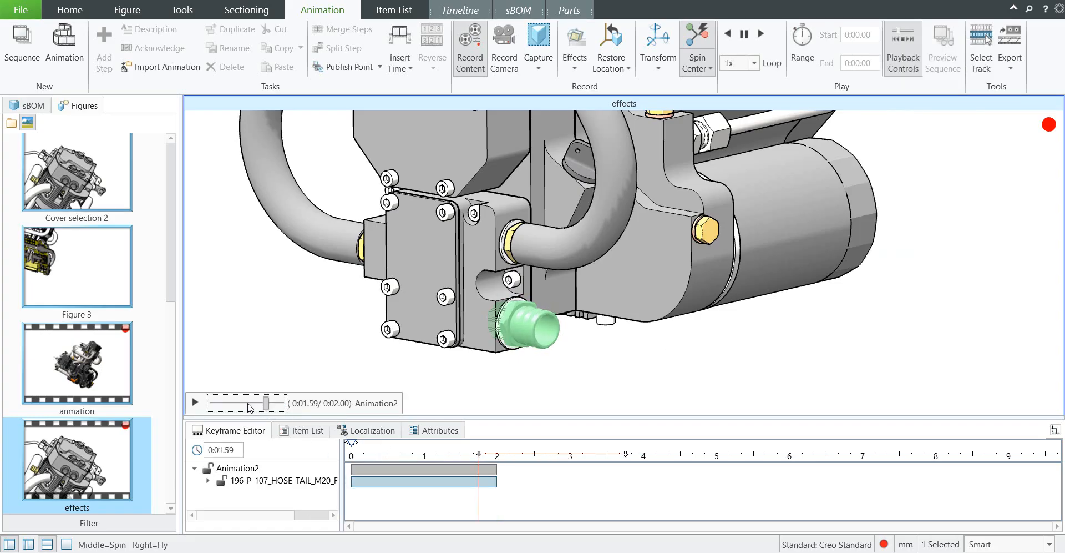
click(211, 391)
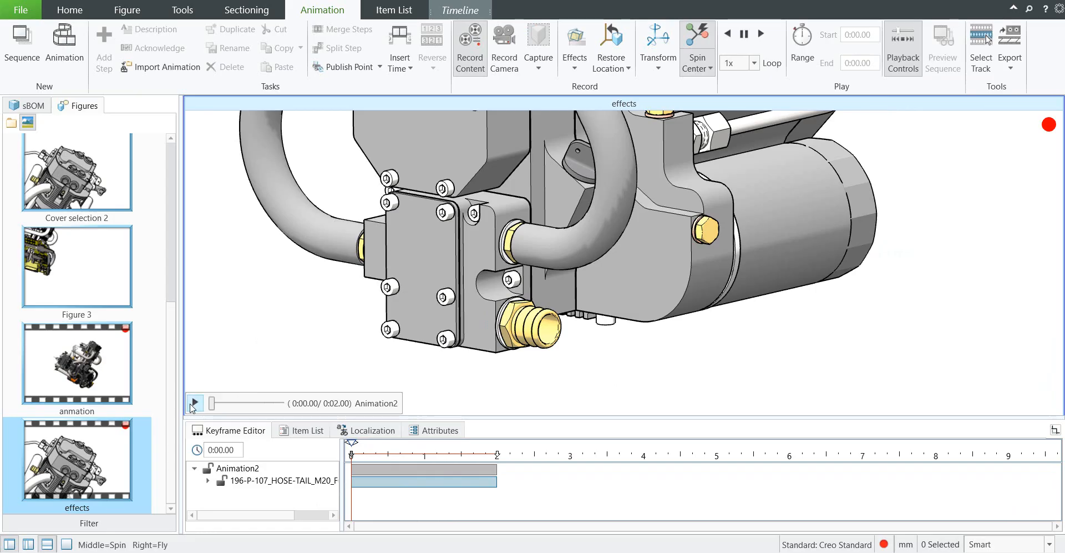
click(194, 403)
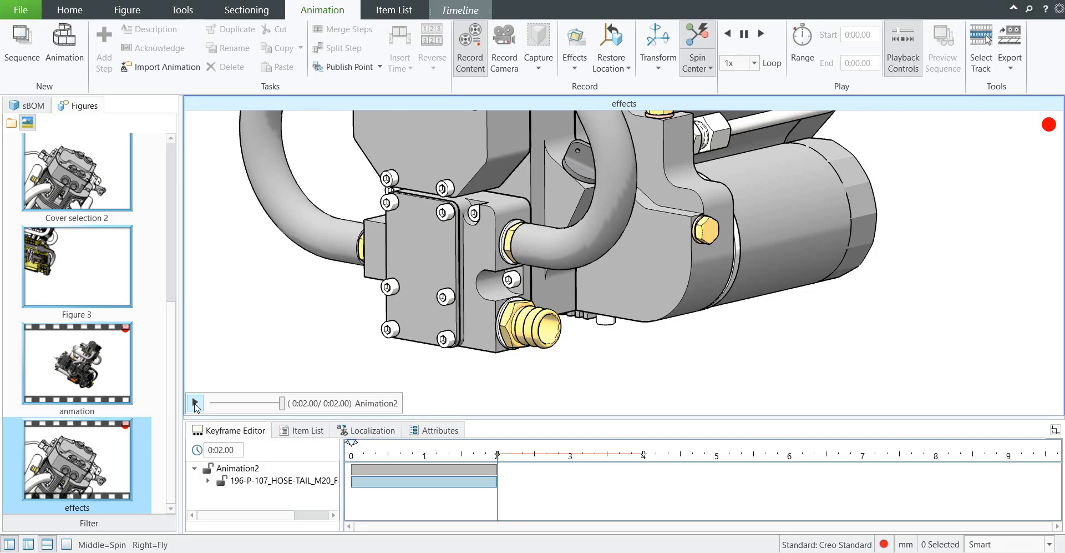
- Replace the fitting's Shake with a Pulse effect enlarging to 120% 2 times, and play it from the start
key(ctrl+z)
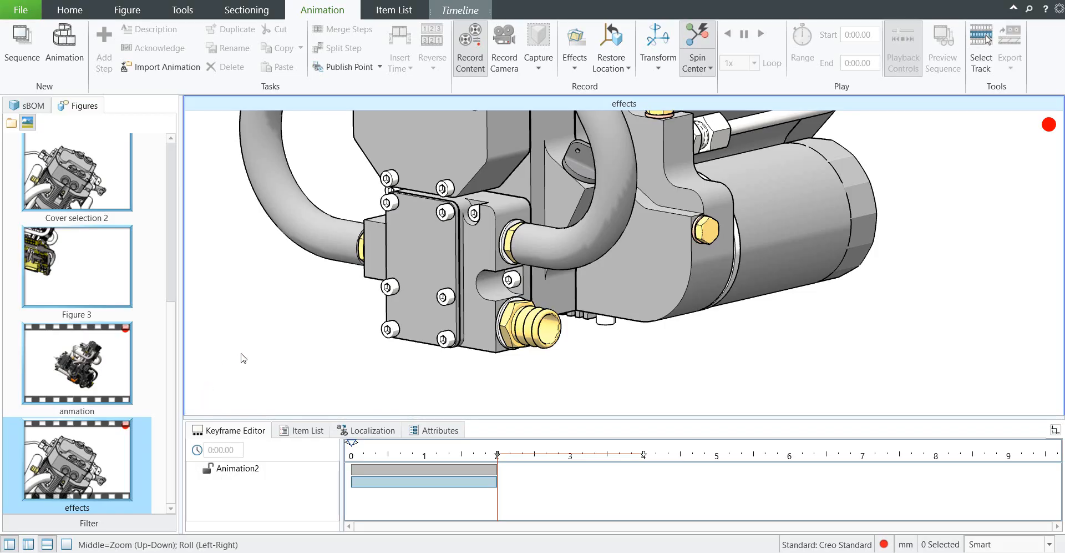
click(538, 324)
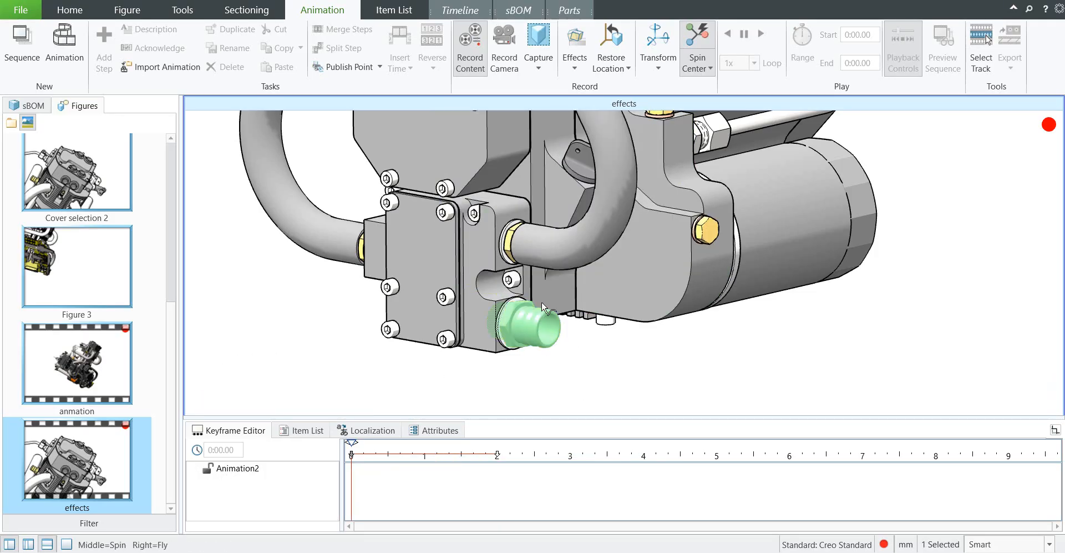
click(576, 71)
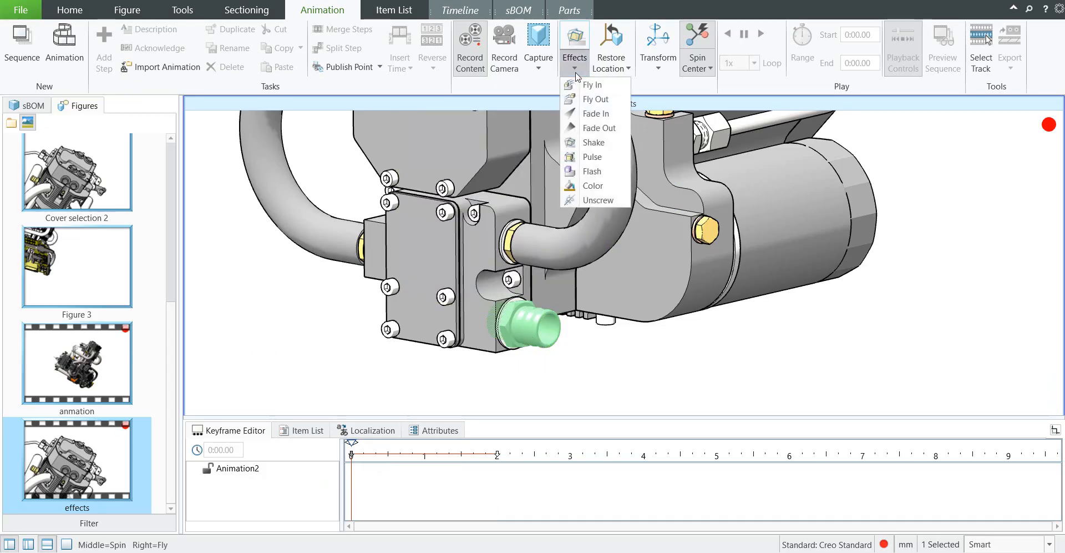
click(591, 158)
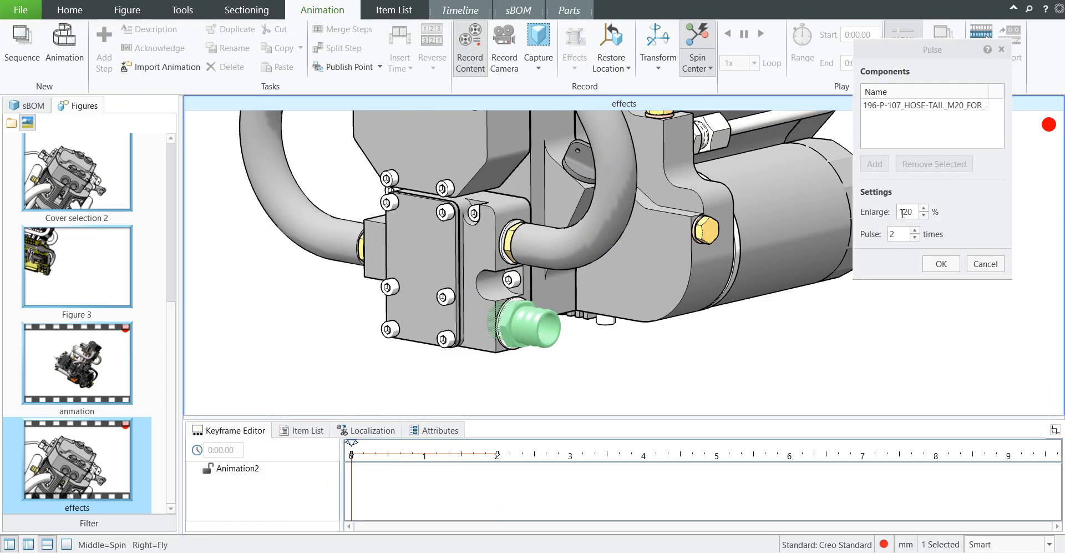
click(939, 265)
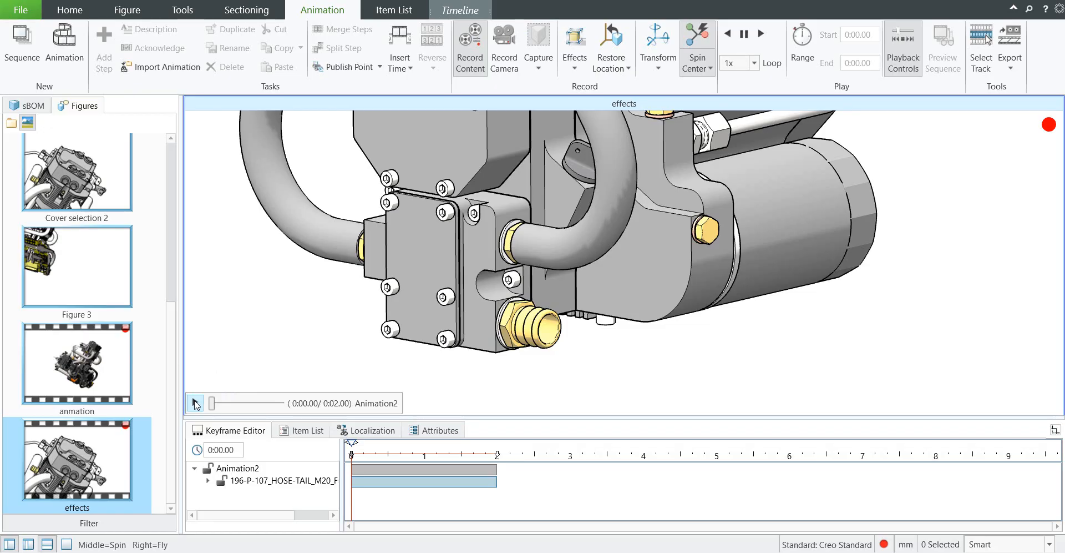
click(196, 403)
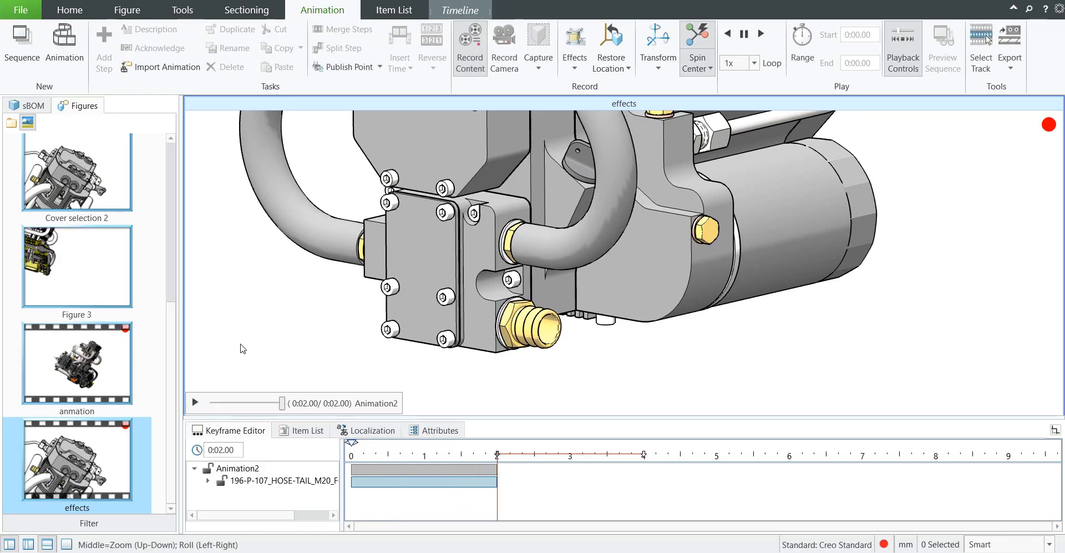
- Replace the fitting's Pulse with a Flash effect in red (RGB 255, 63, 63), flashing 3 times
click(526, 333)
click(577, 70)
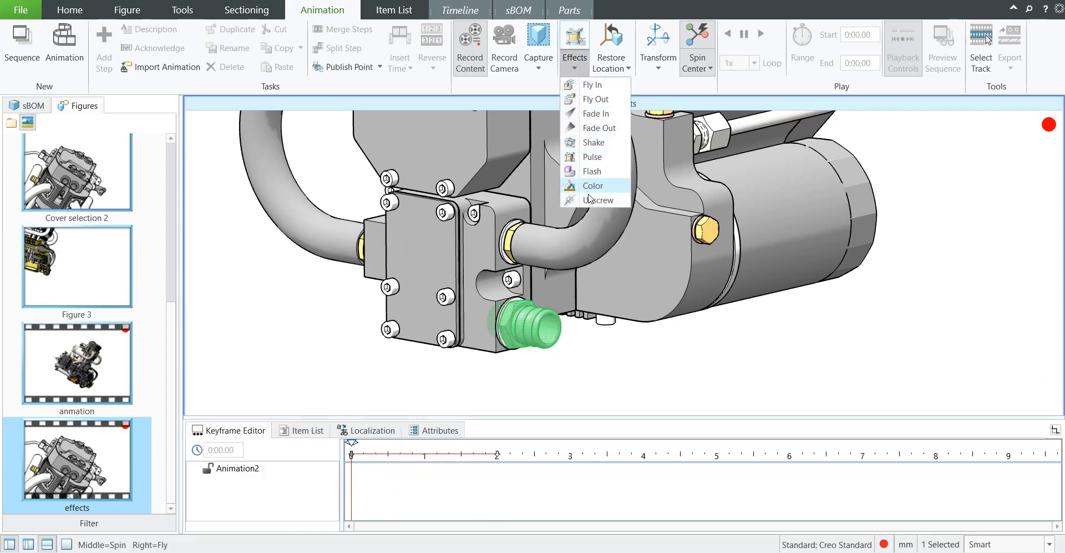
click(592, 174)
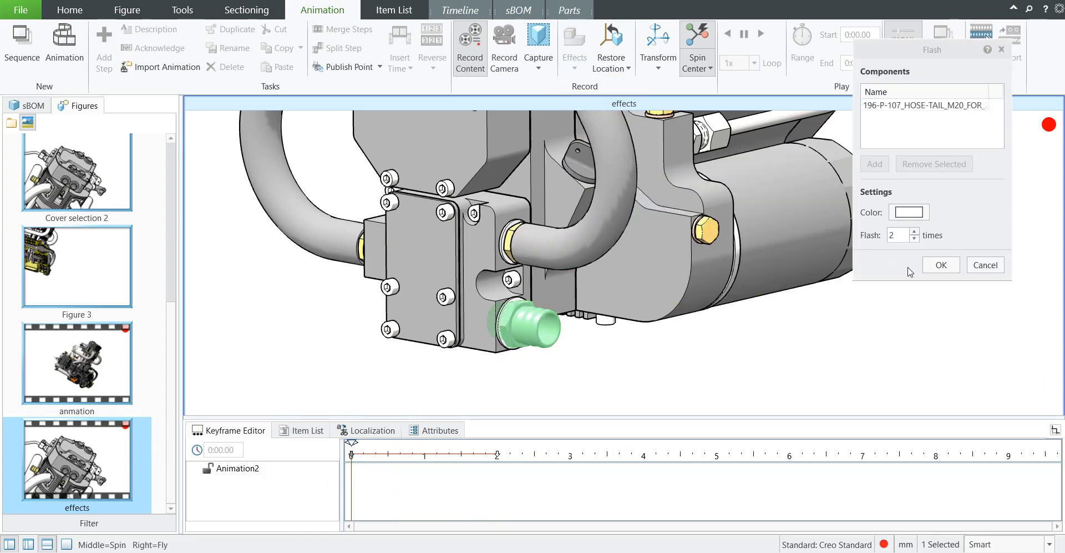
click(913, 217)
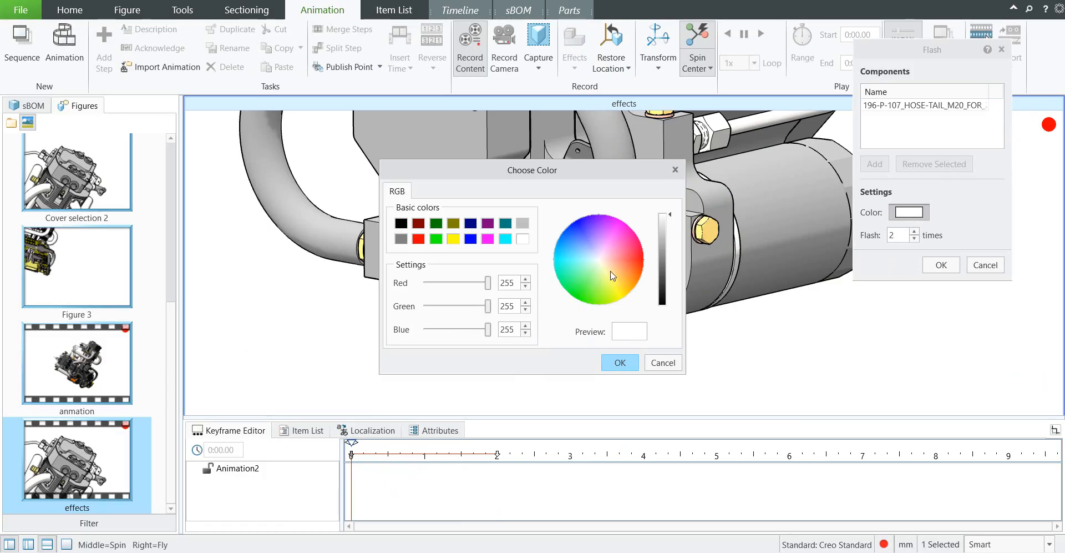
click(637, 258)
drag(668, 215, 666, 253)
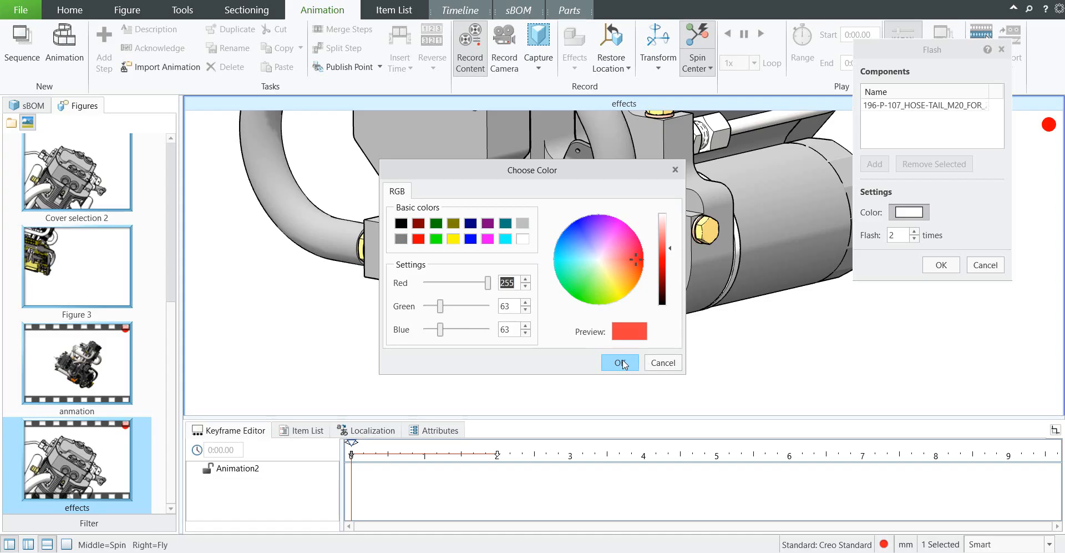
click(620, 362)
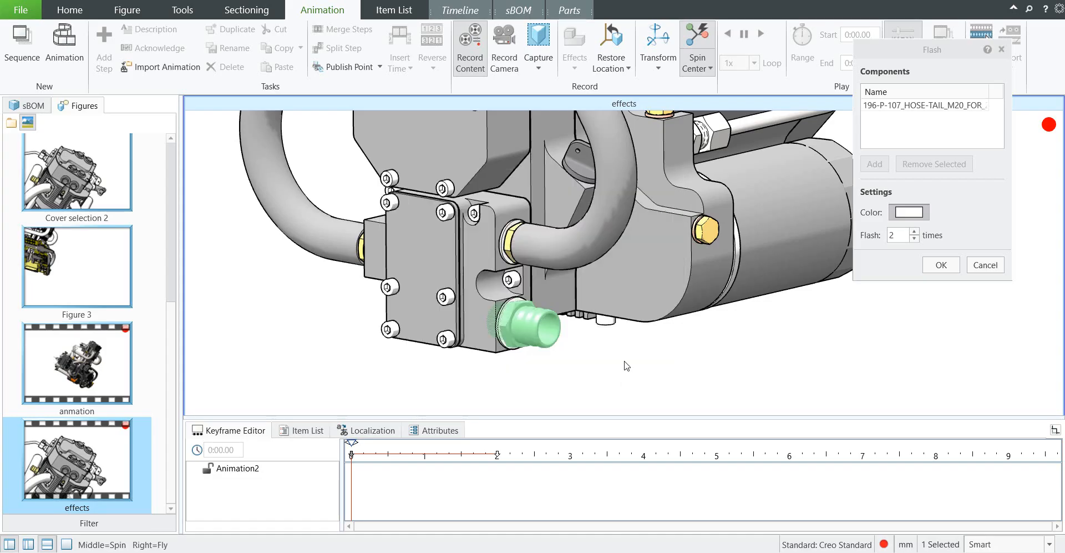
click(915, 231)
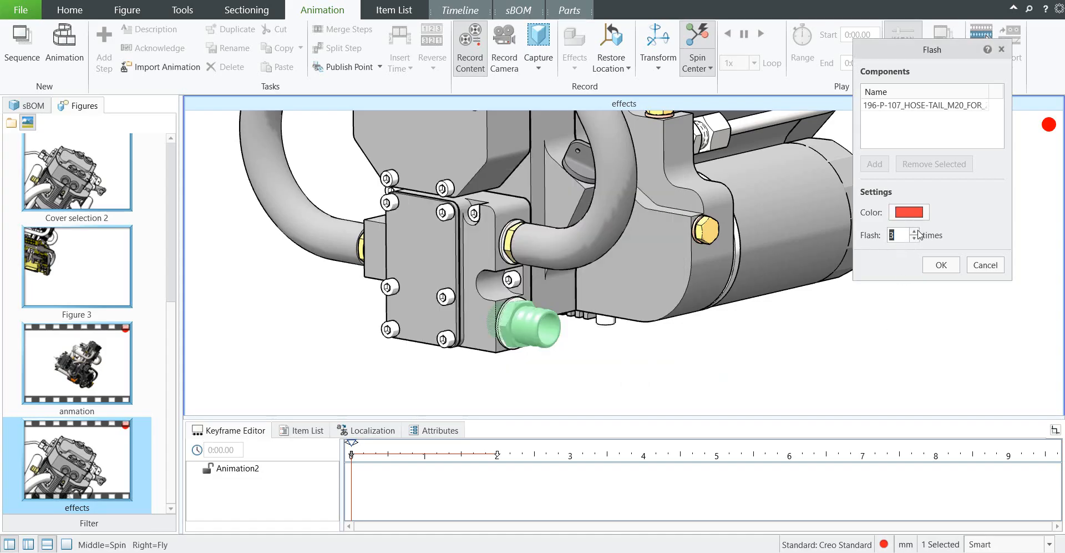
click(942, 267)
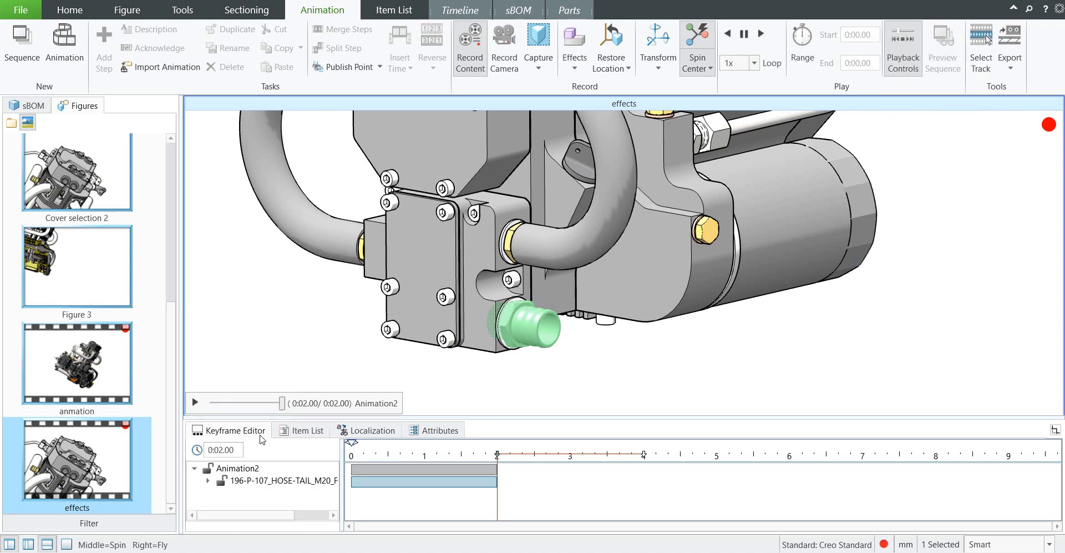
- Return the timeline to 0:00.00 and play back the fitting's Flash effect
drag(283, 403, 211, 403)
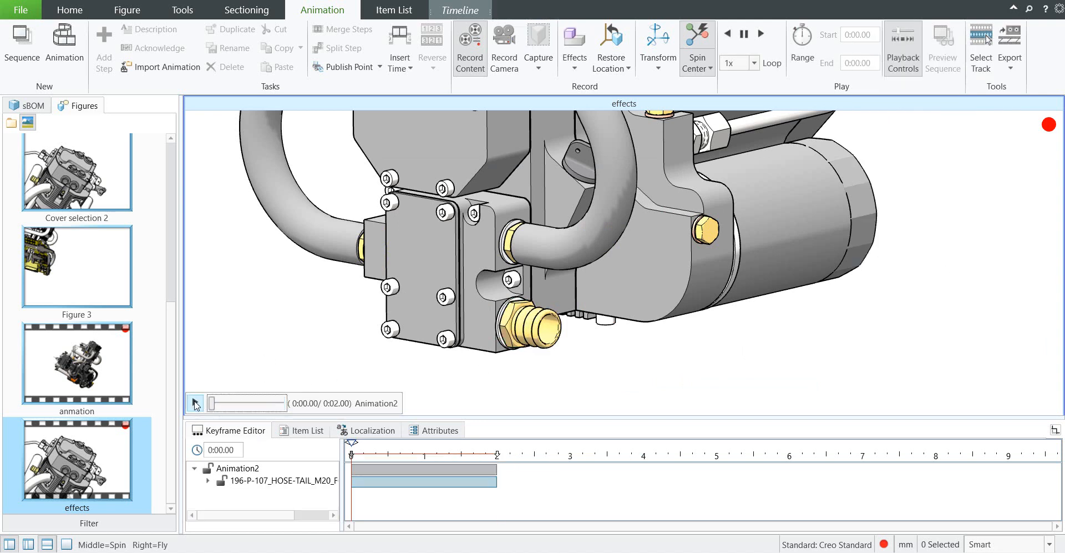
click(195, 402)
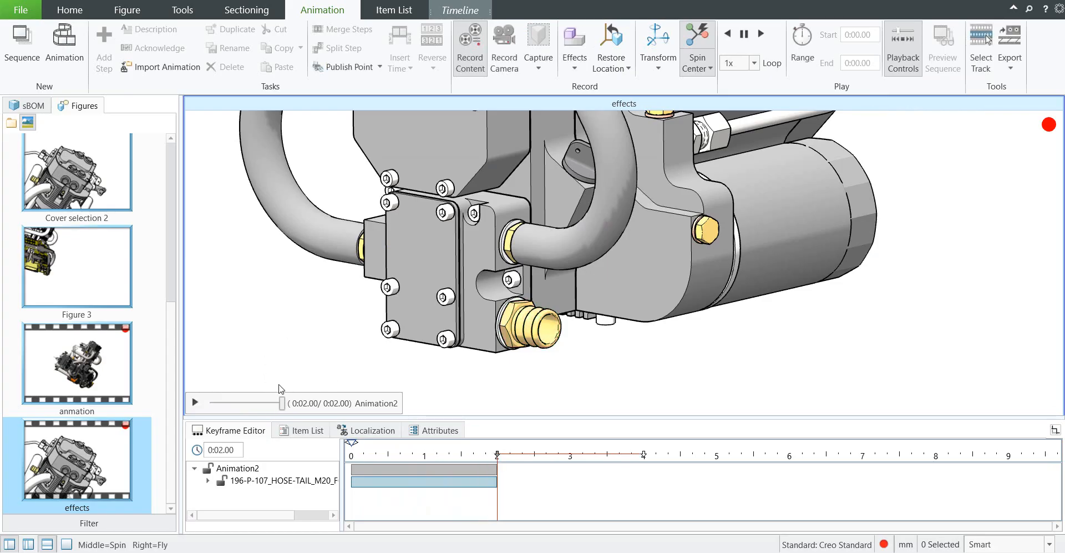
- Undo the Flash effect and give the hose-tail fitting a blue Color effect starting at 0:01.00 on the timeline
key(ctrl+z)
click(530, 334)
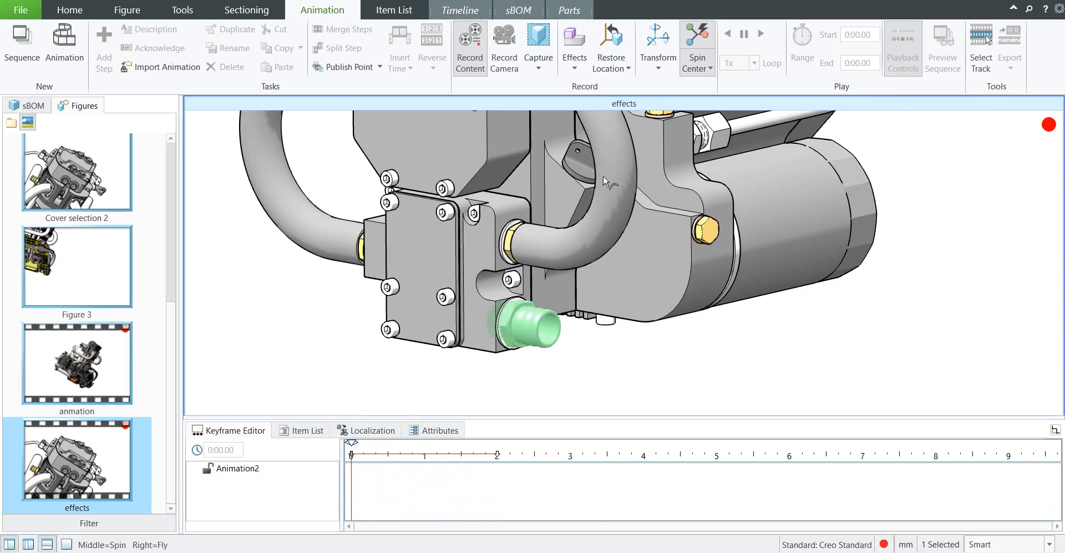
click(574, 61)
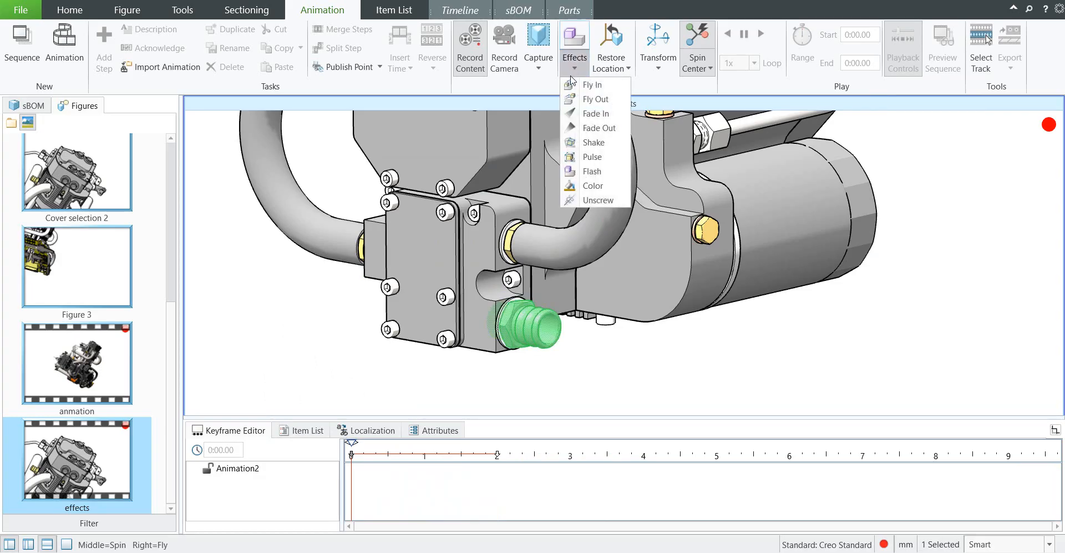
click(592, 185)
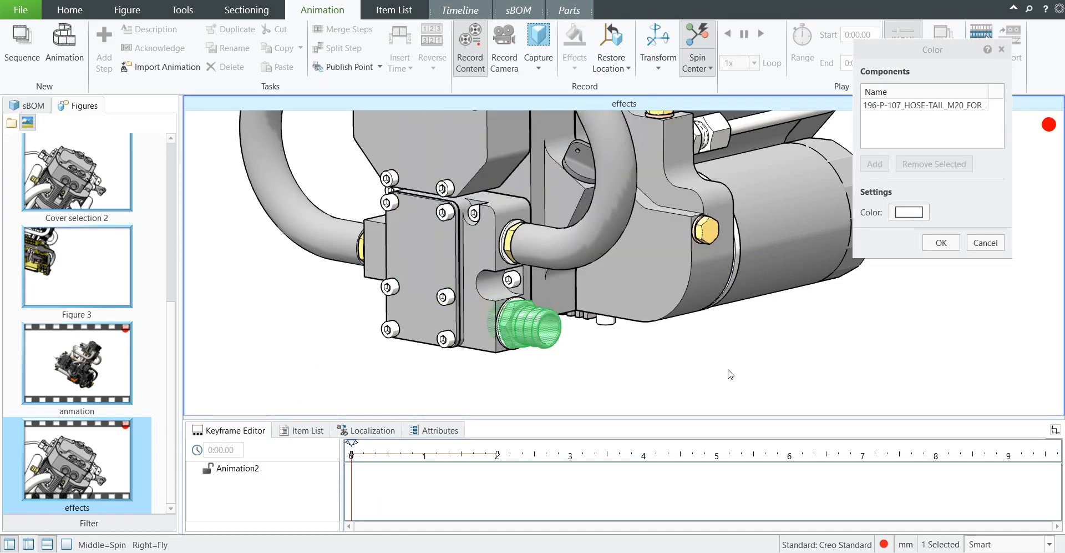
click(838, 371)
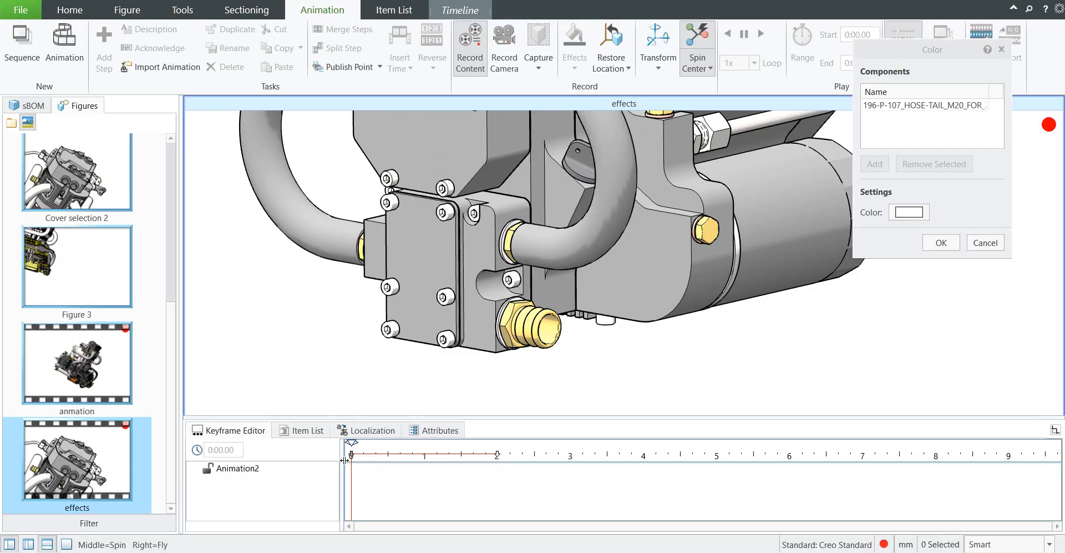
click(425, 456)
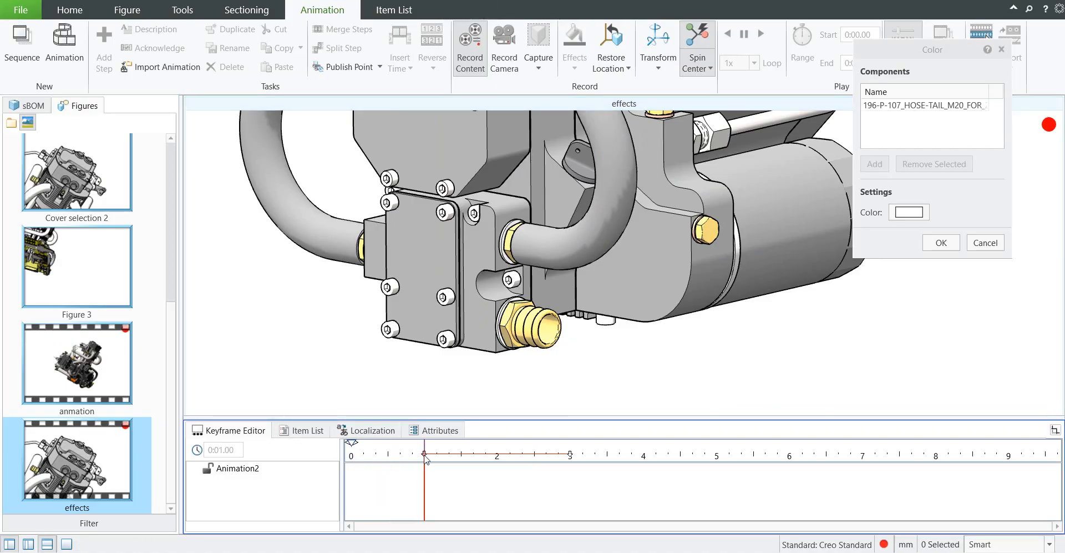
click(908, 215)
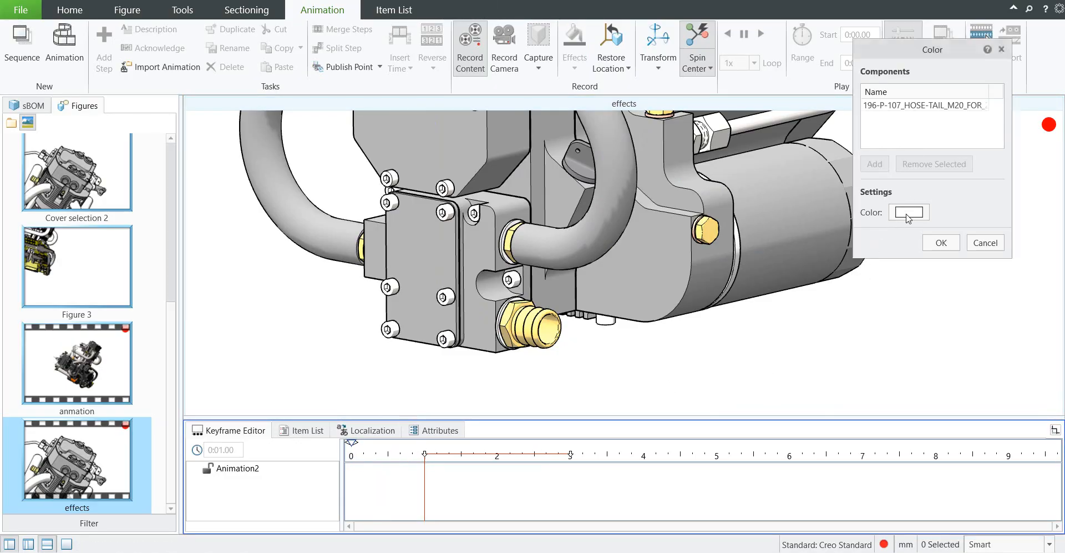
click(585, 228)
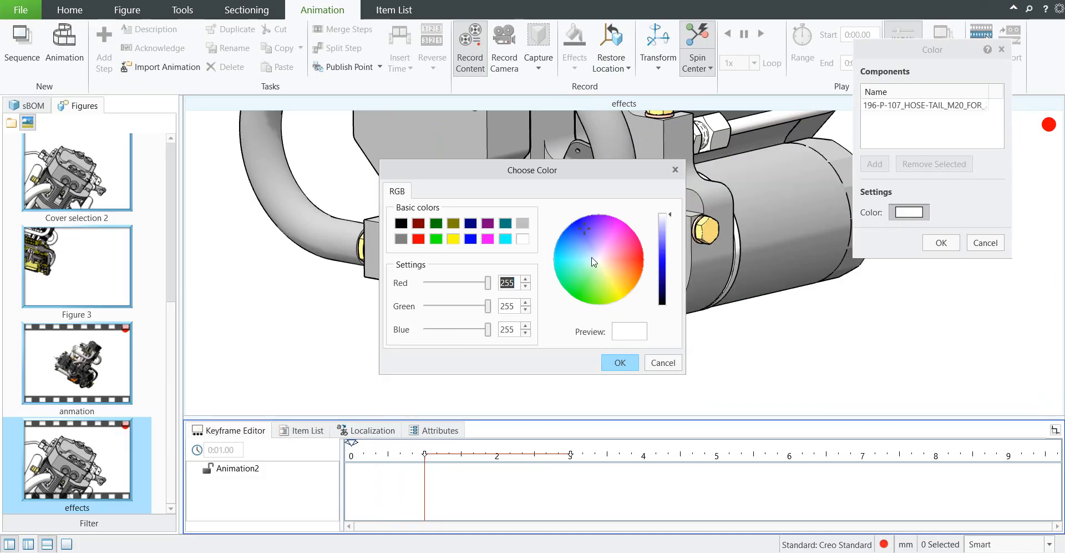
drag(672, 237, 671, 249)
click(620, 361)
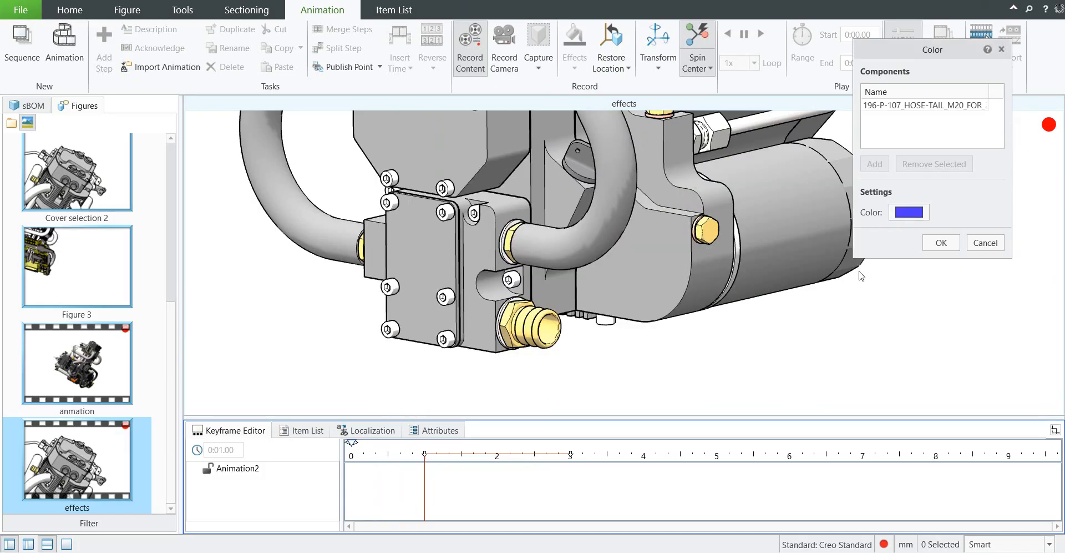
click(941, 242)
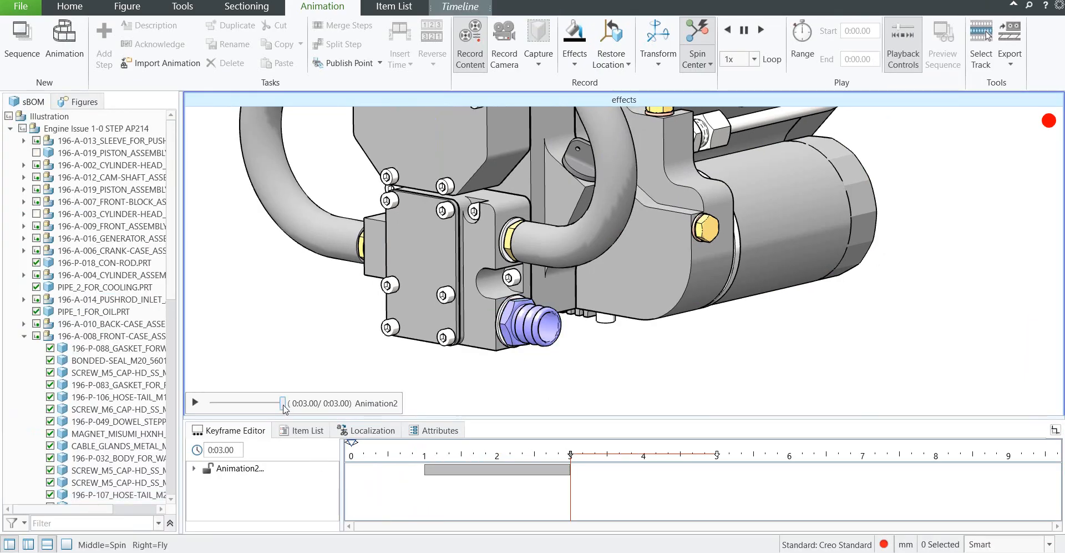
- Return the timeline to 0:00.00 and play back the fitting's Color effect
drag(284, 405, 209, 405)
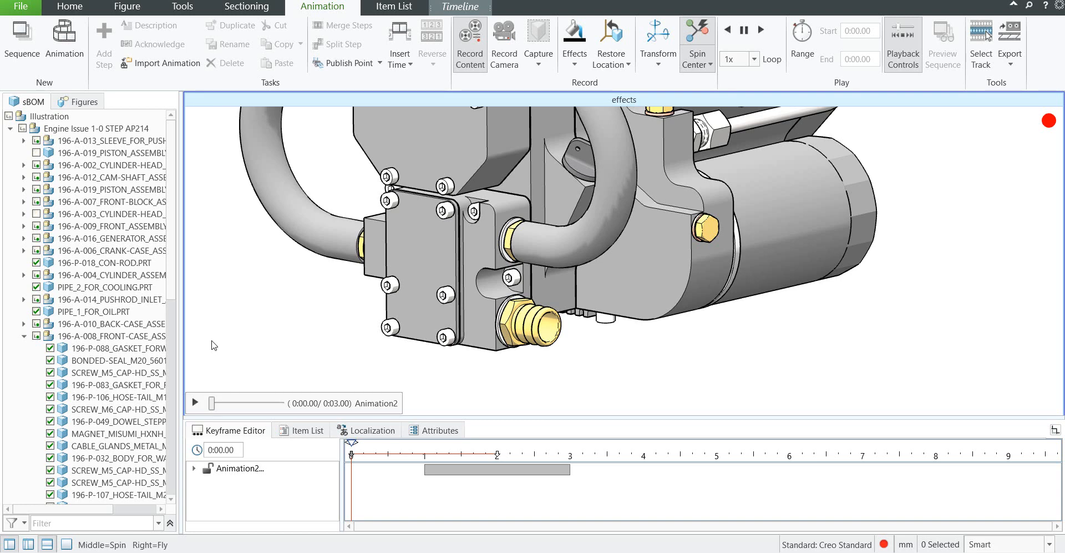
click(198, 404)
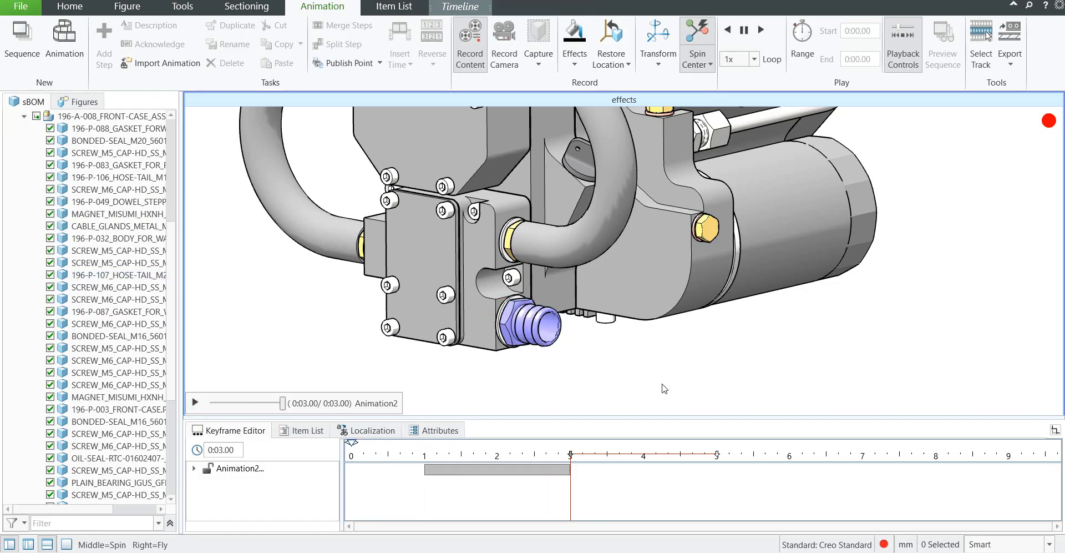
- Start an Unscrew effect on the hose-tail fitting, using the Global coordinate system and the +X direction
click(528, 338)
click(575, 65)
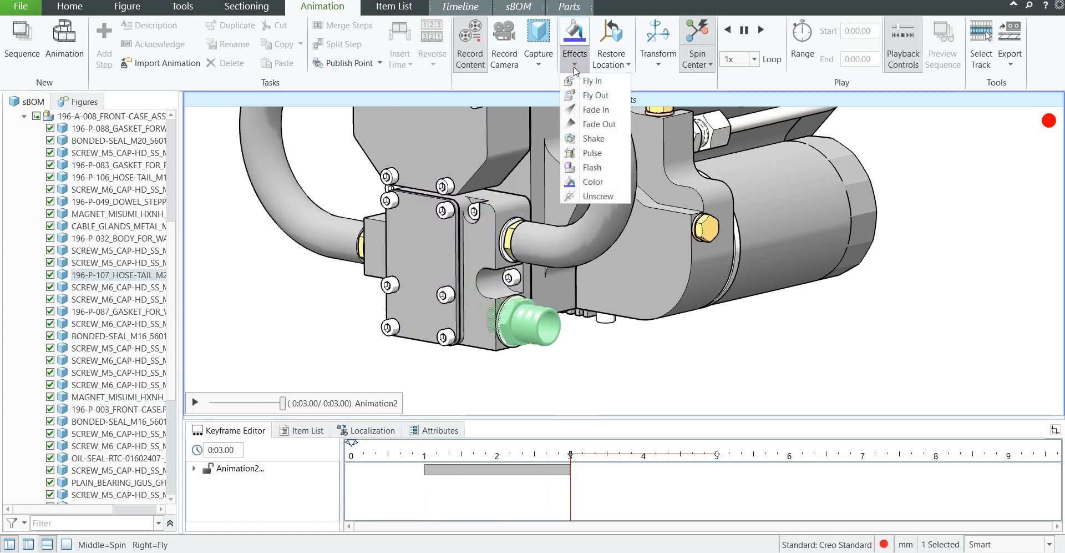
click(597, 197)
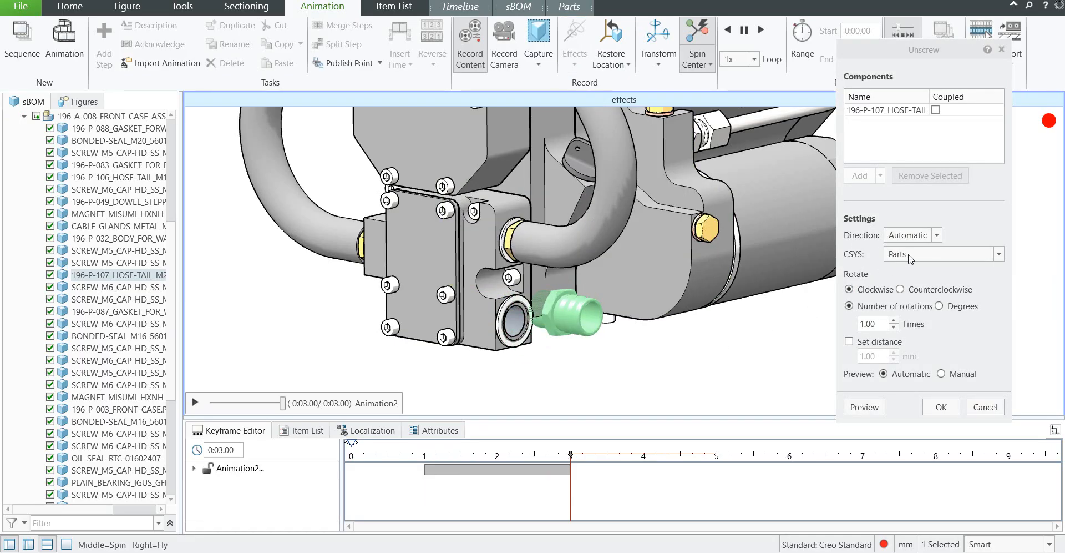
click(911, 256)
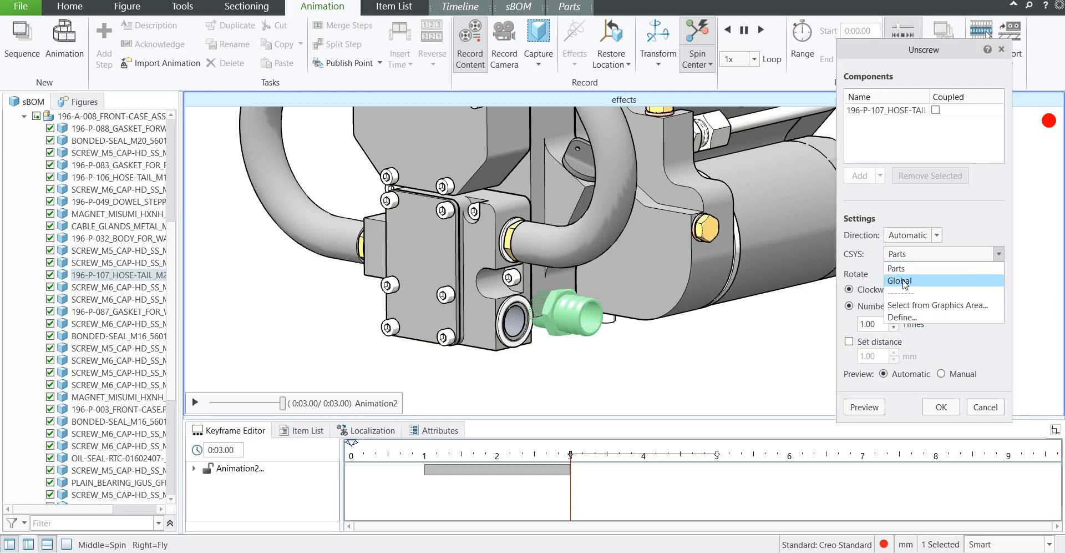
click(904, 281)
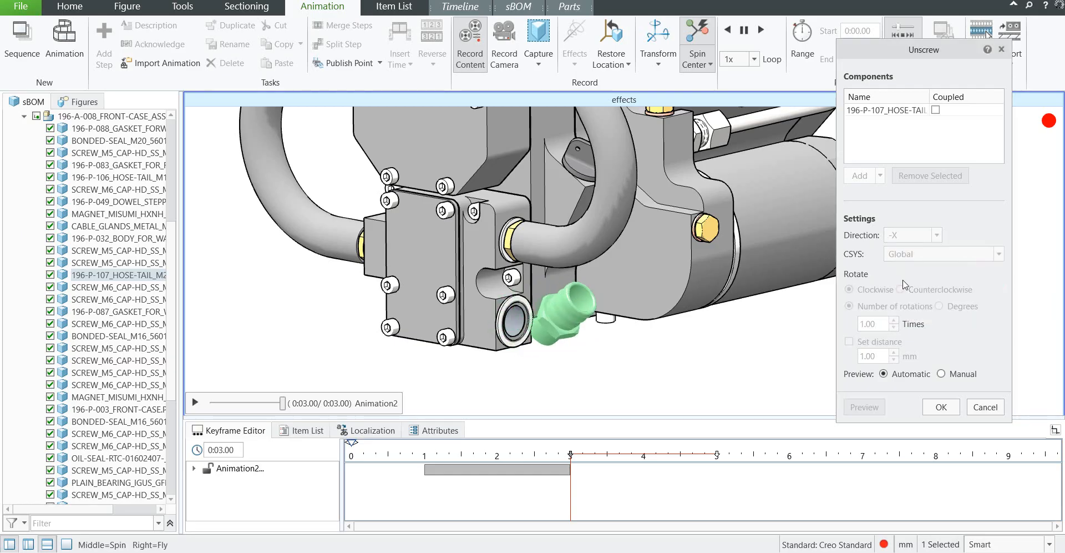
click(902, 237)
click(903, 268)
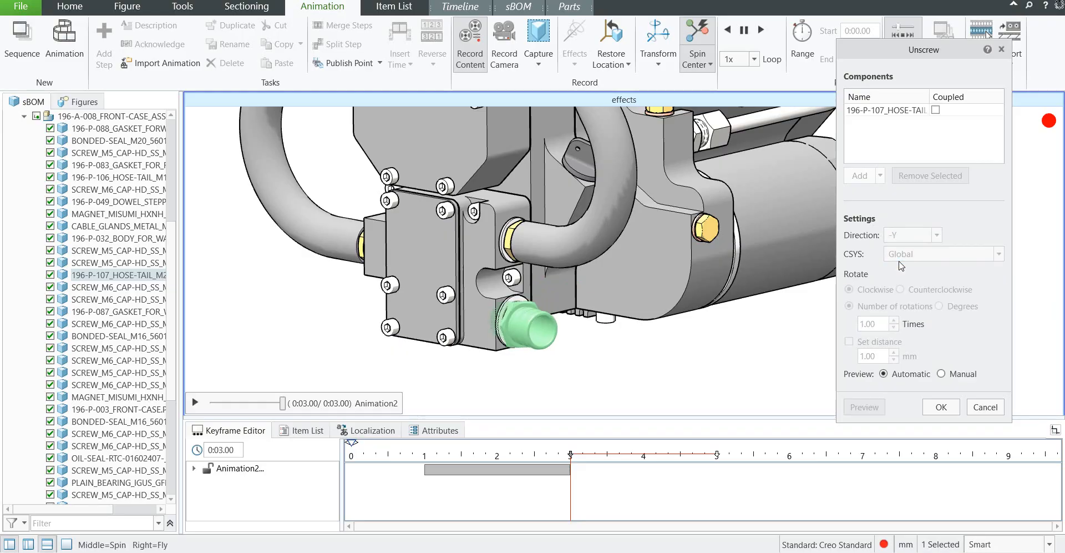
click(904, 239)
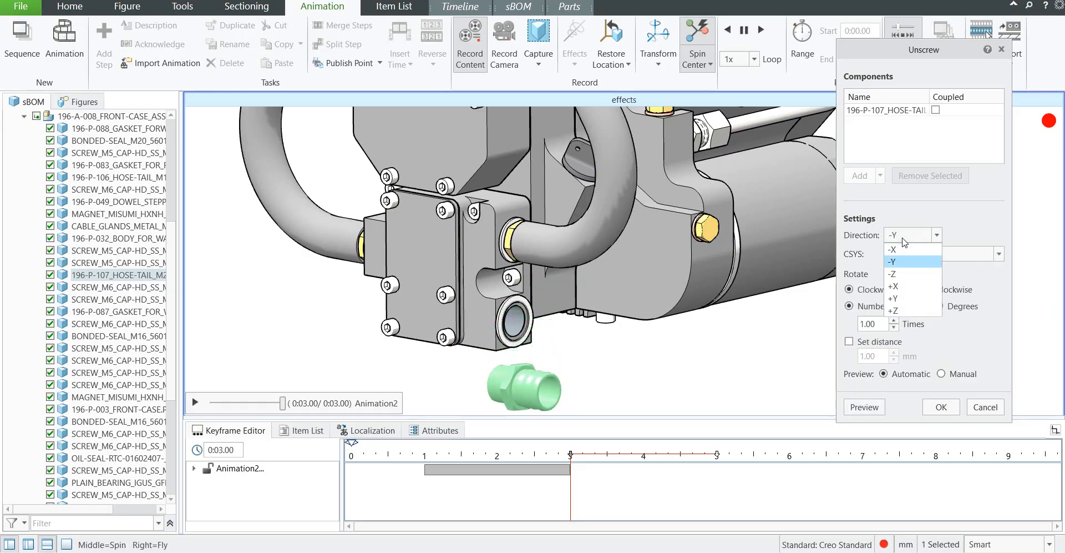
click(894, 286)
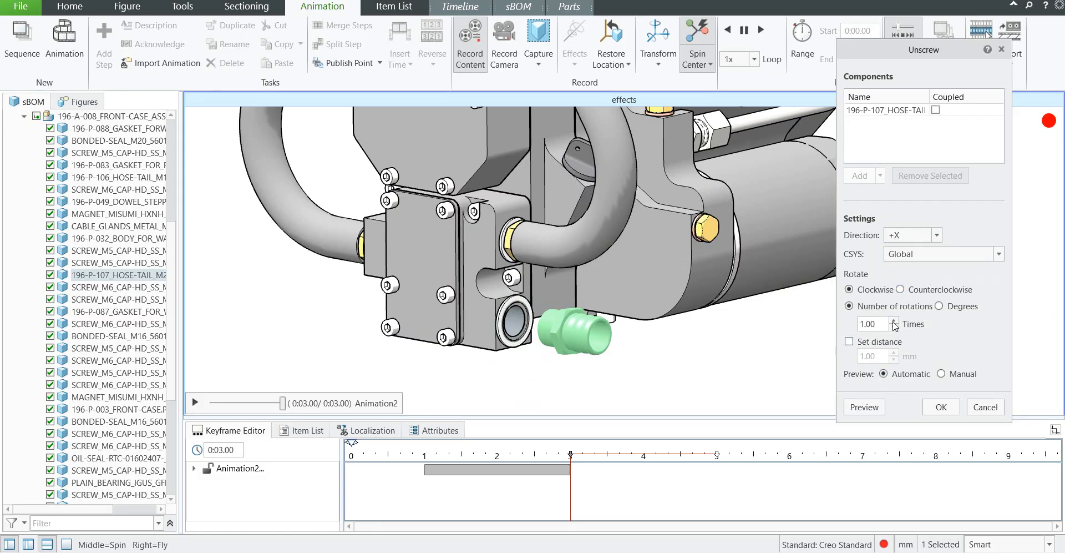
- Set the unscrewing to 3 rotations over a distance of 100 mm, preview it and apply the effect
drag(885, 324, 832, 326)
text(3)
click(847, 343)
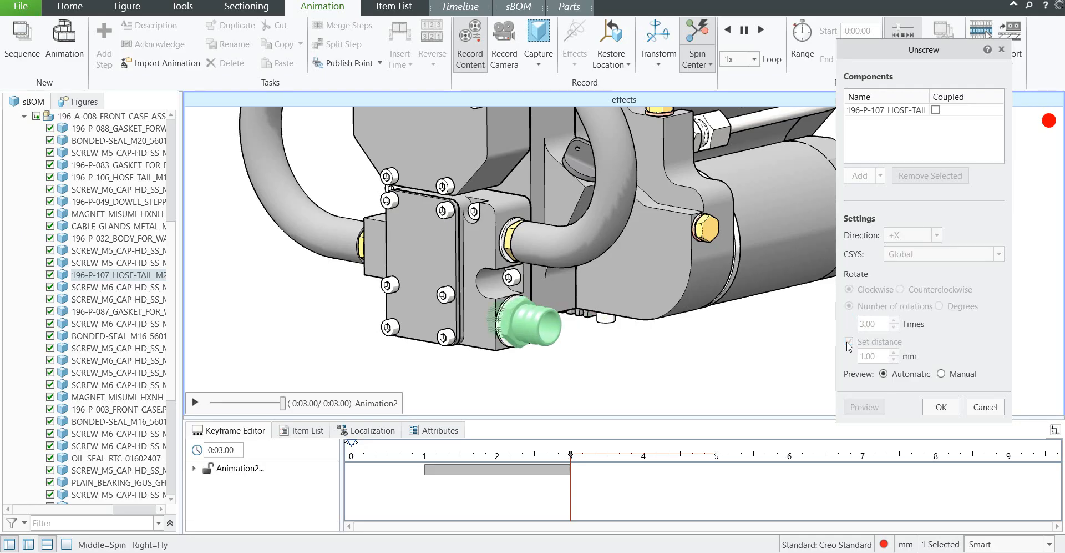
double_click(857, 357)
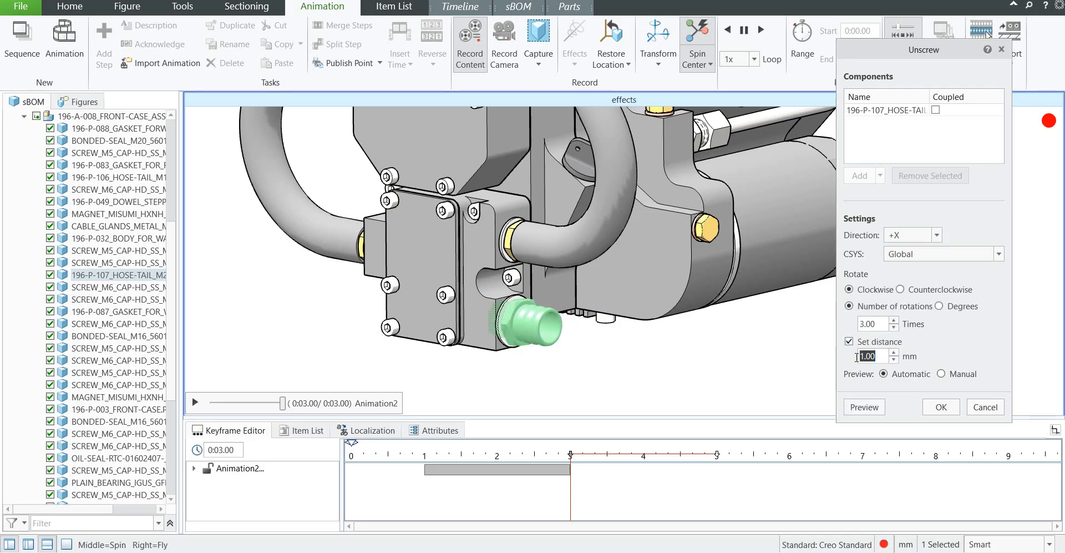
text(10)
click(870, 411)
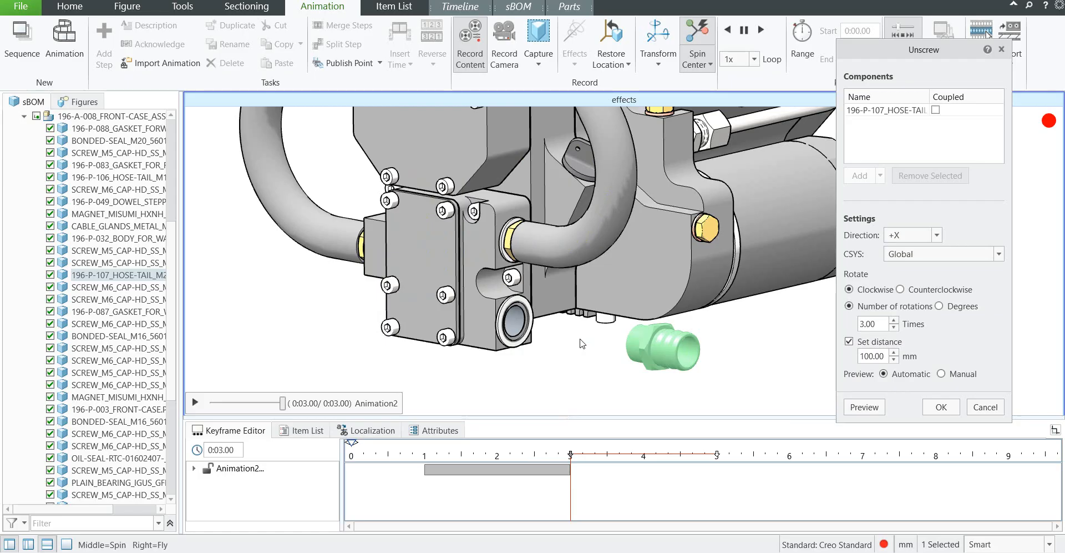
click(942, 408)
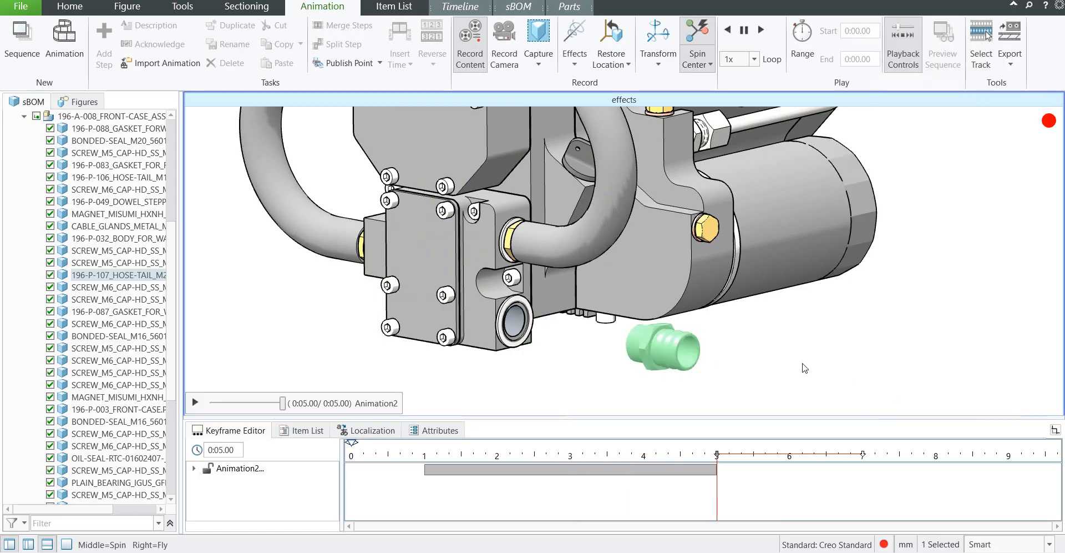
click(804, 368)
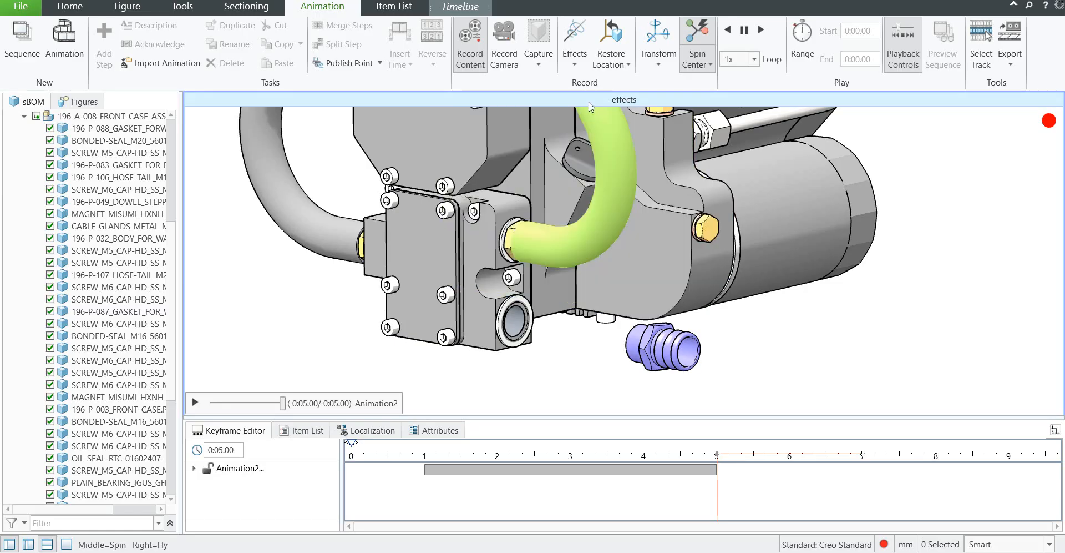
click(574, 62)
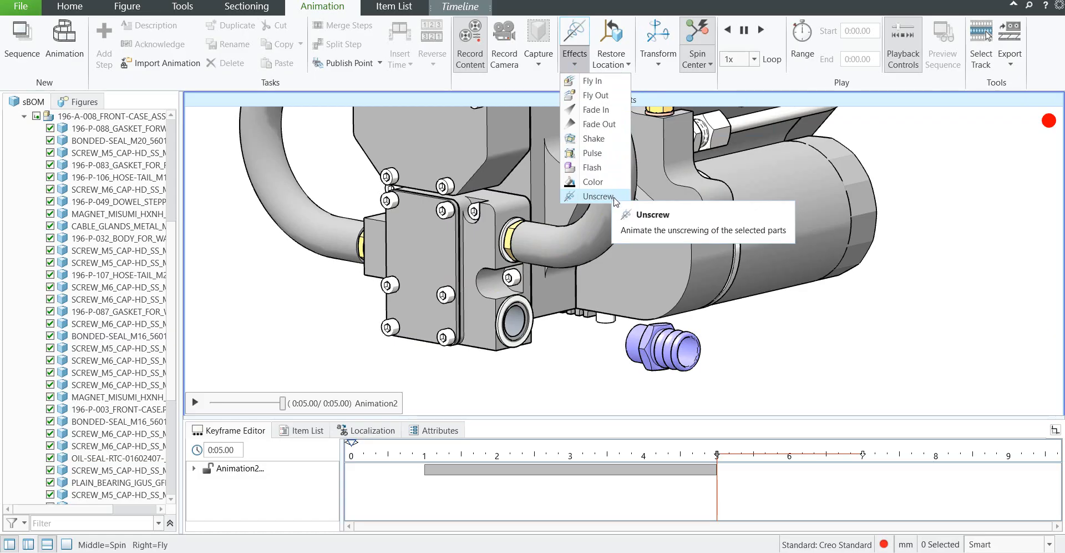
click(782, 347)
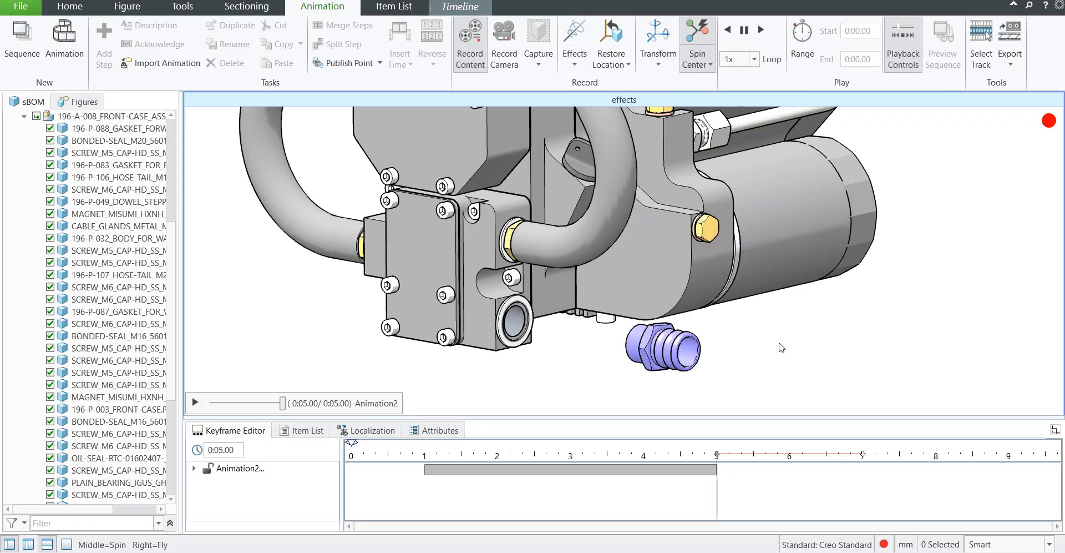